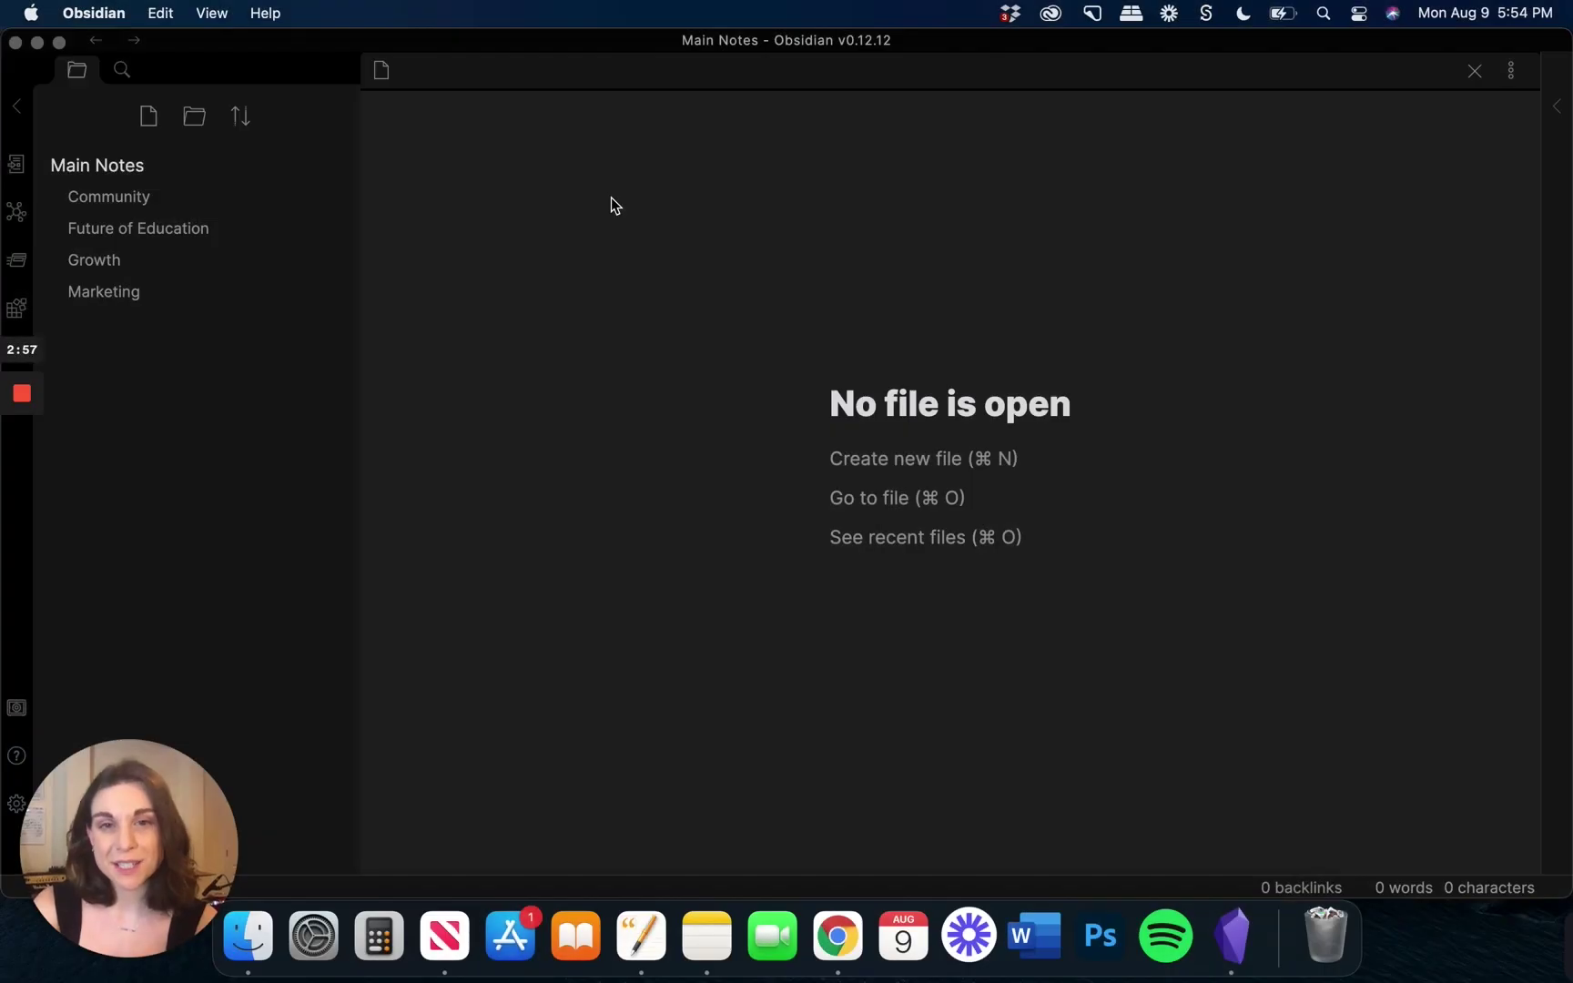
Find Readwise Official in the community plugin browser, install it and enable it
click(17, 803)
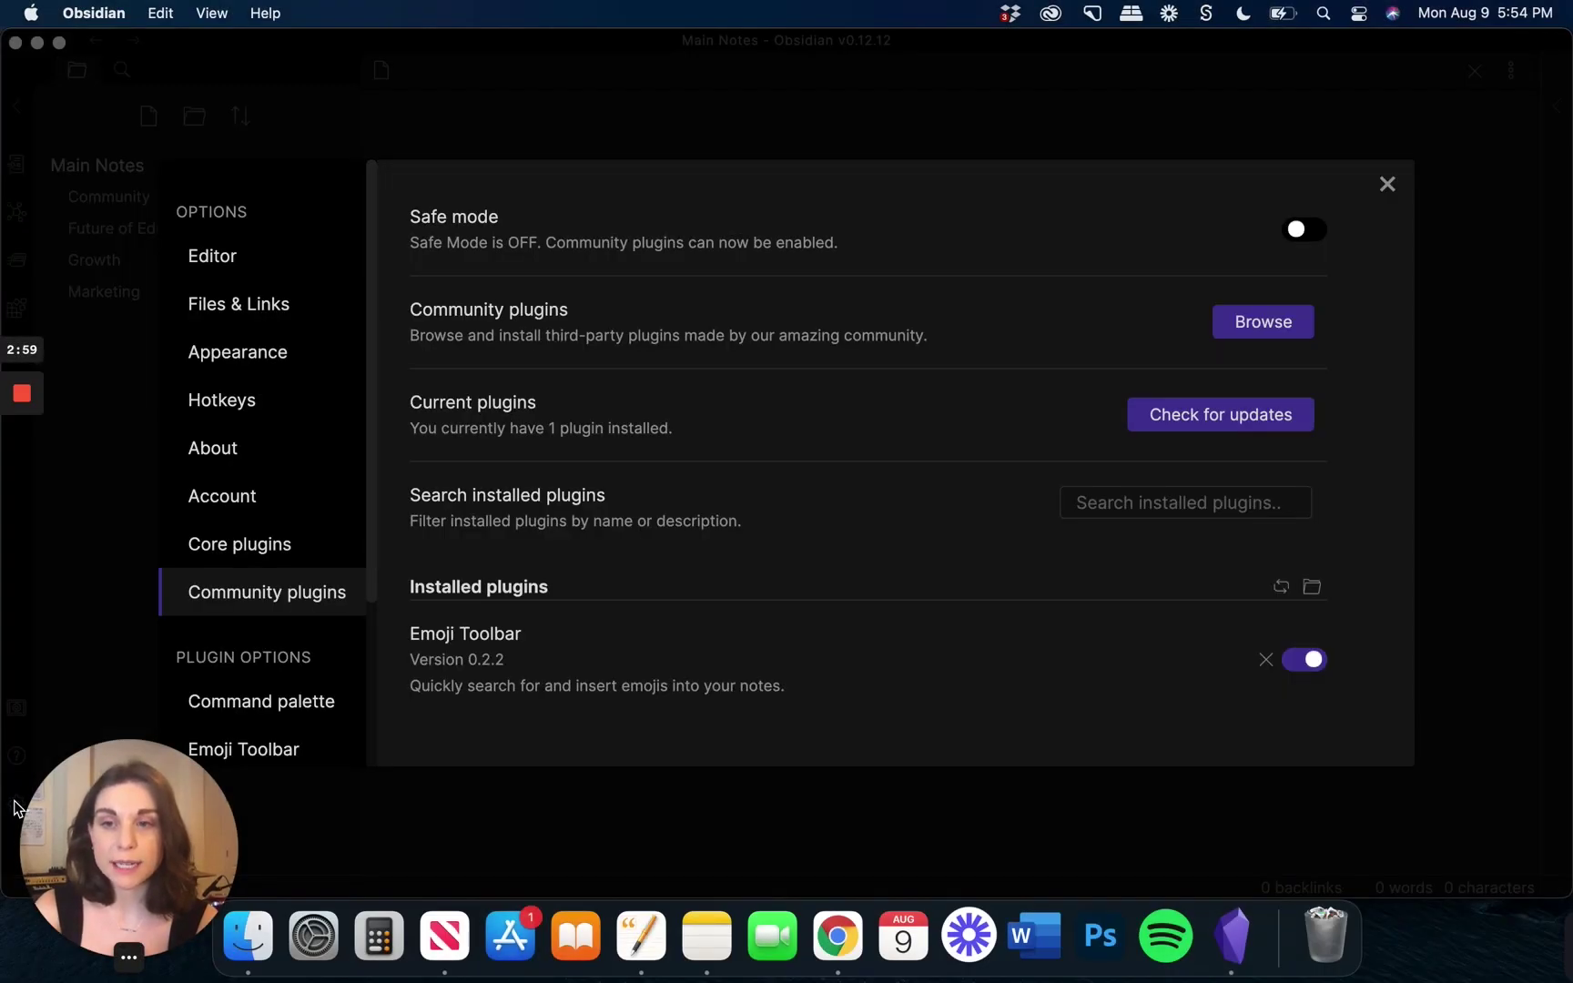
click(1263, 323)
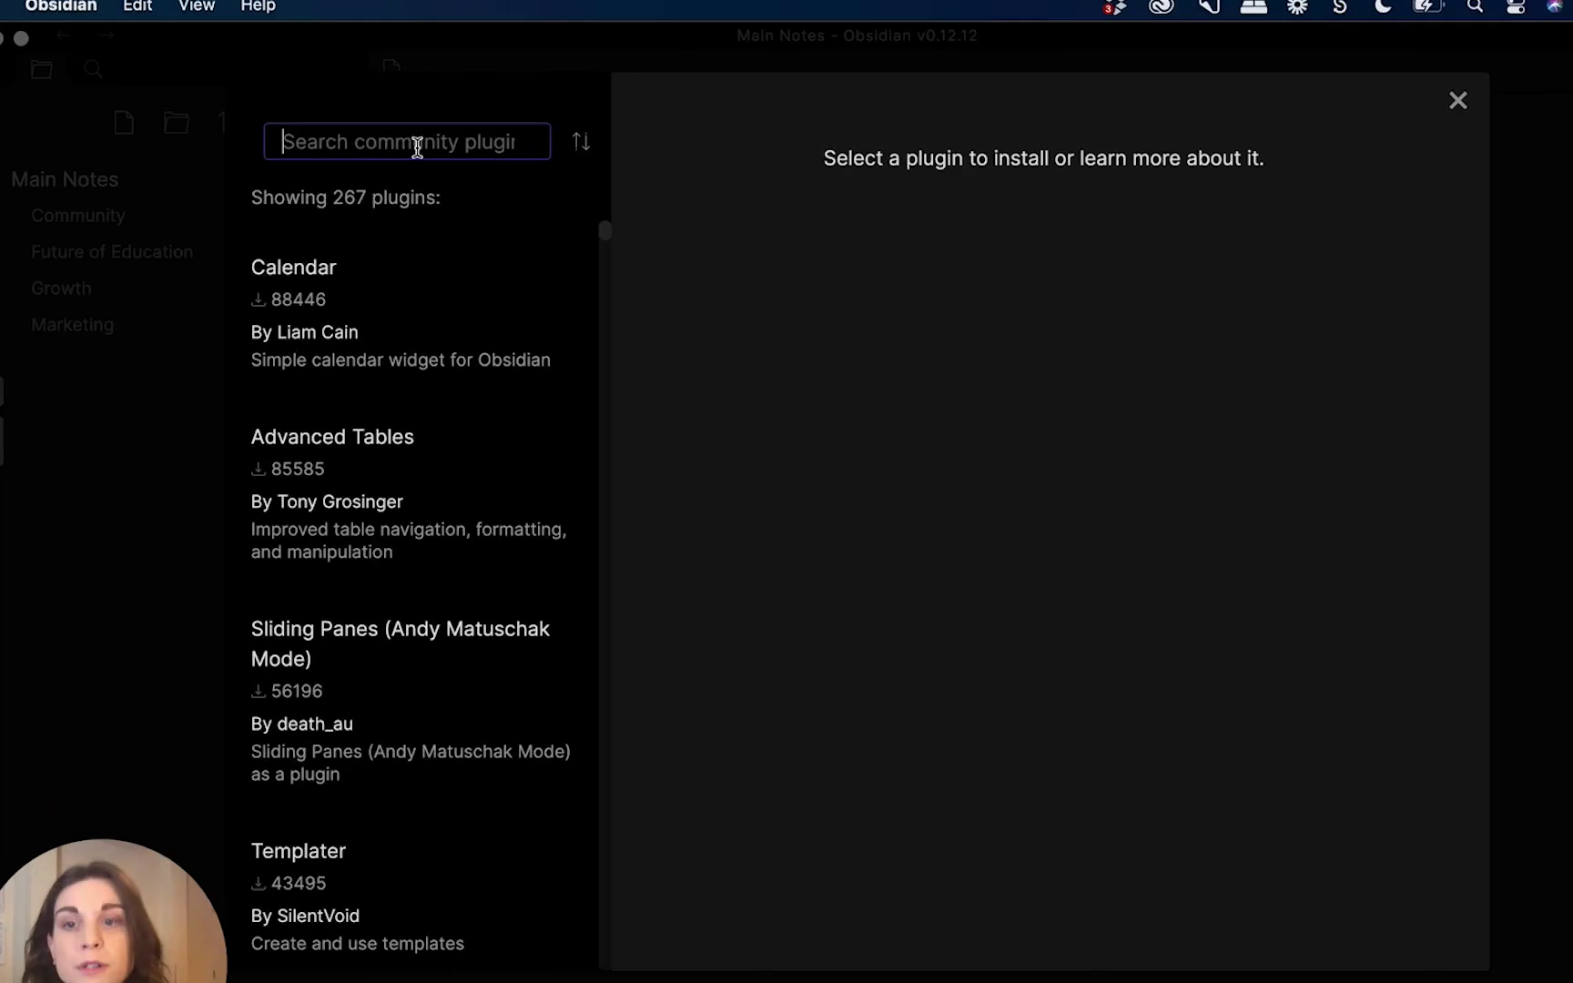
text(Readwise Of)
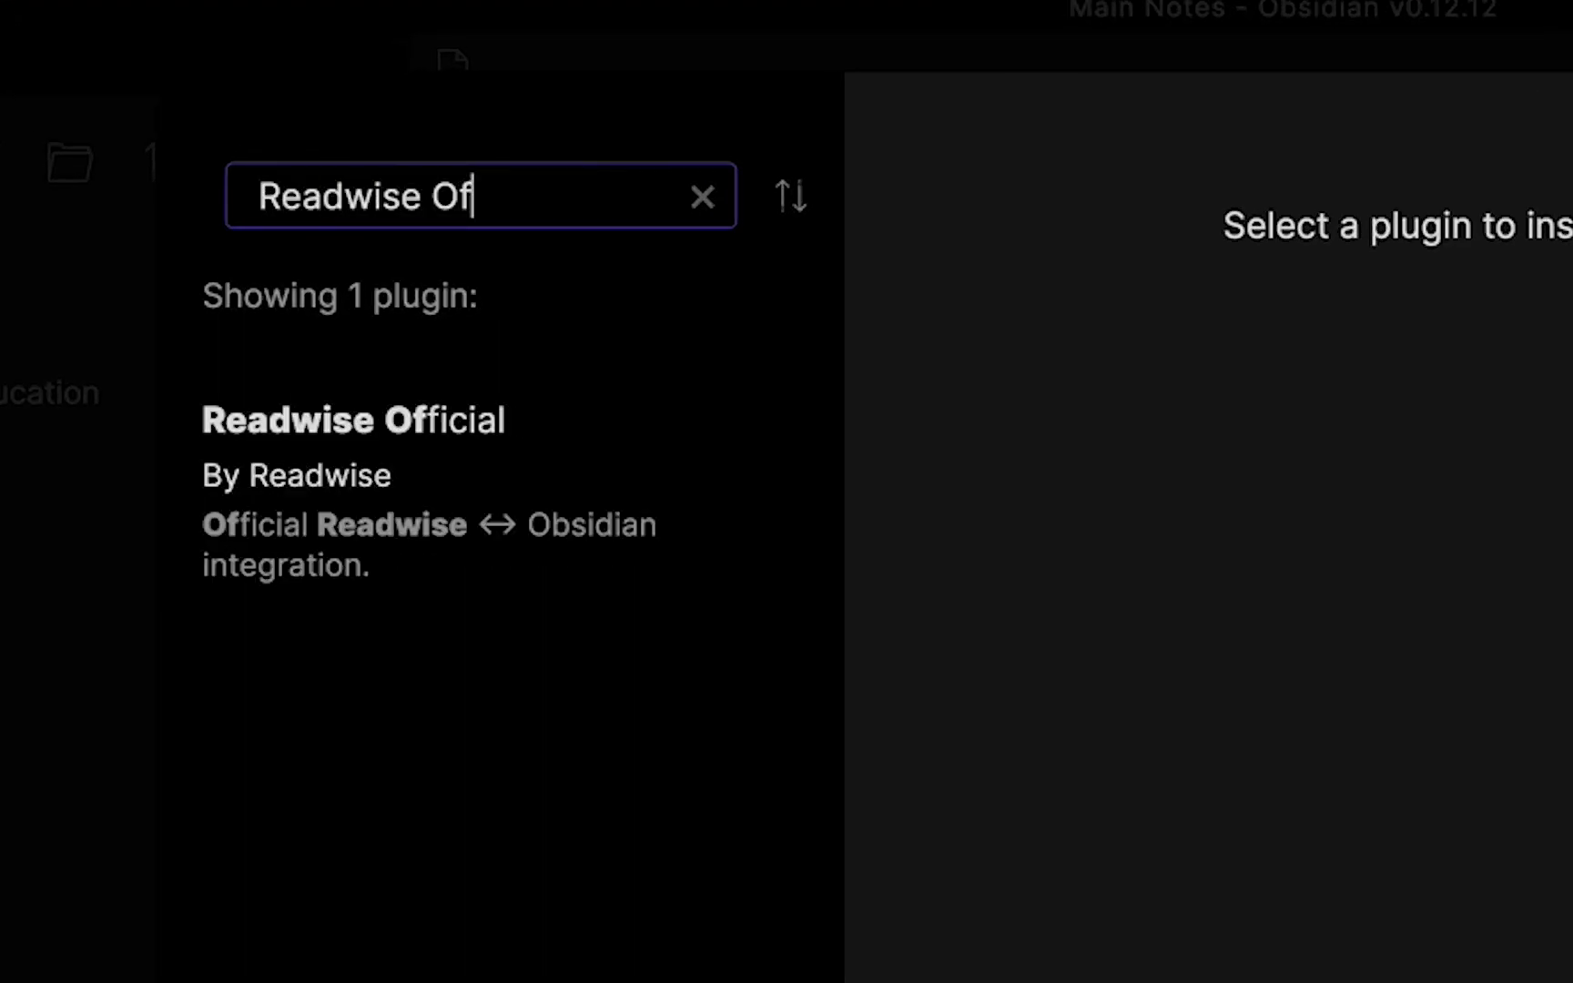
text(ficial)
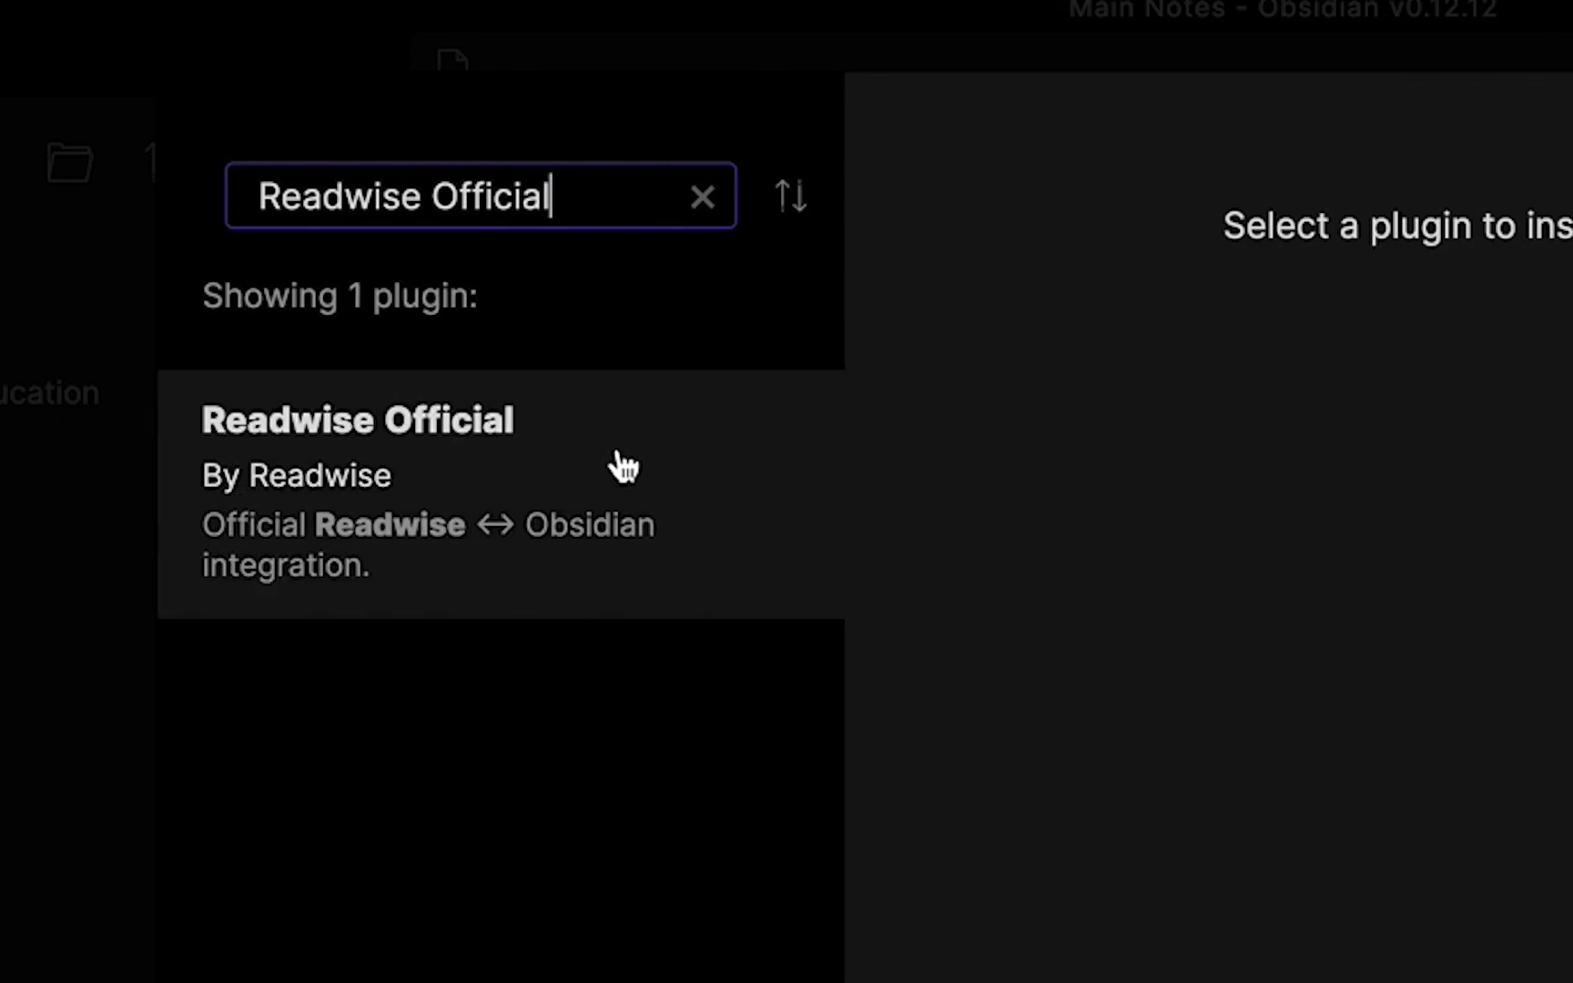
click(464, 443)
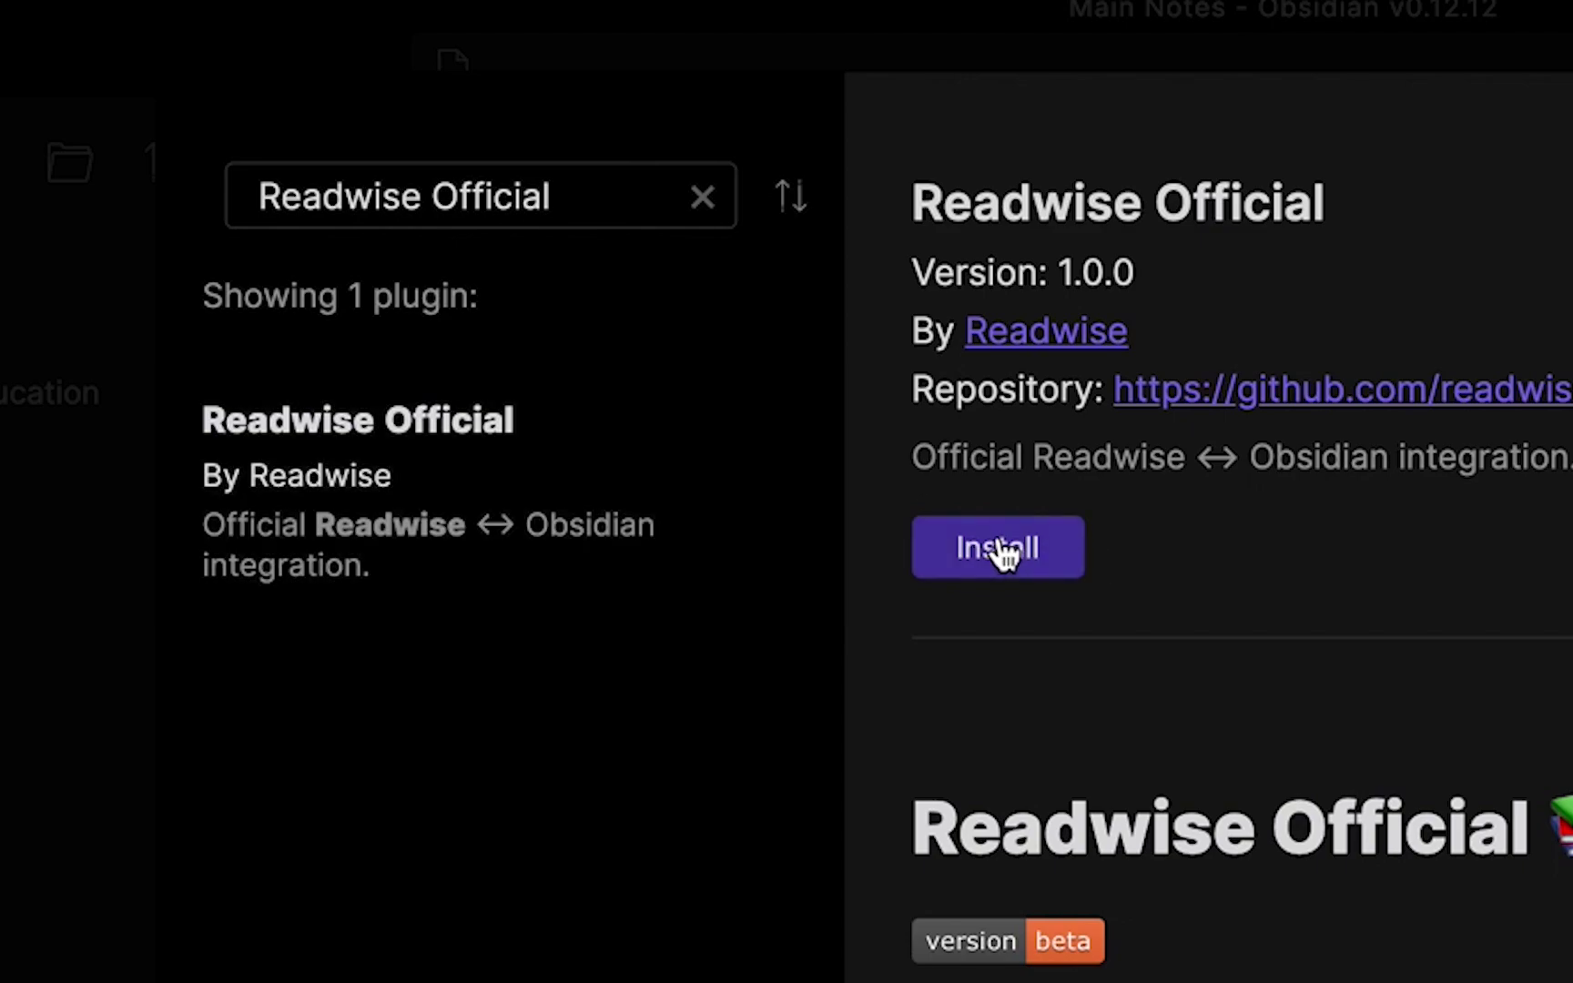
click(1001, 552)
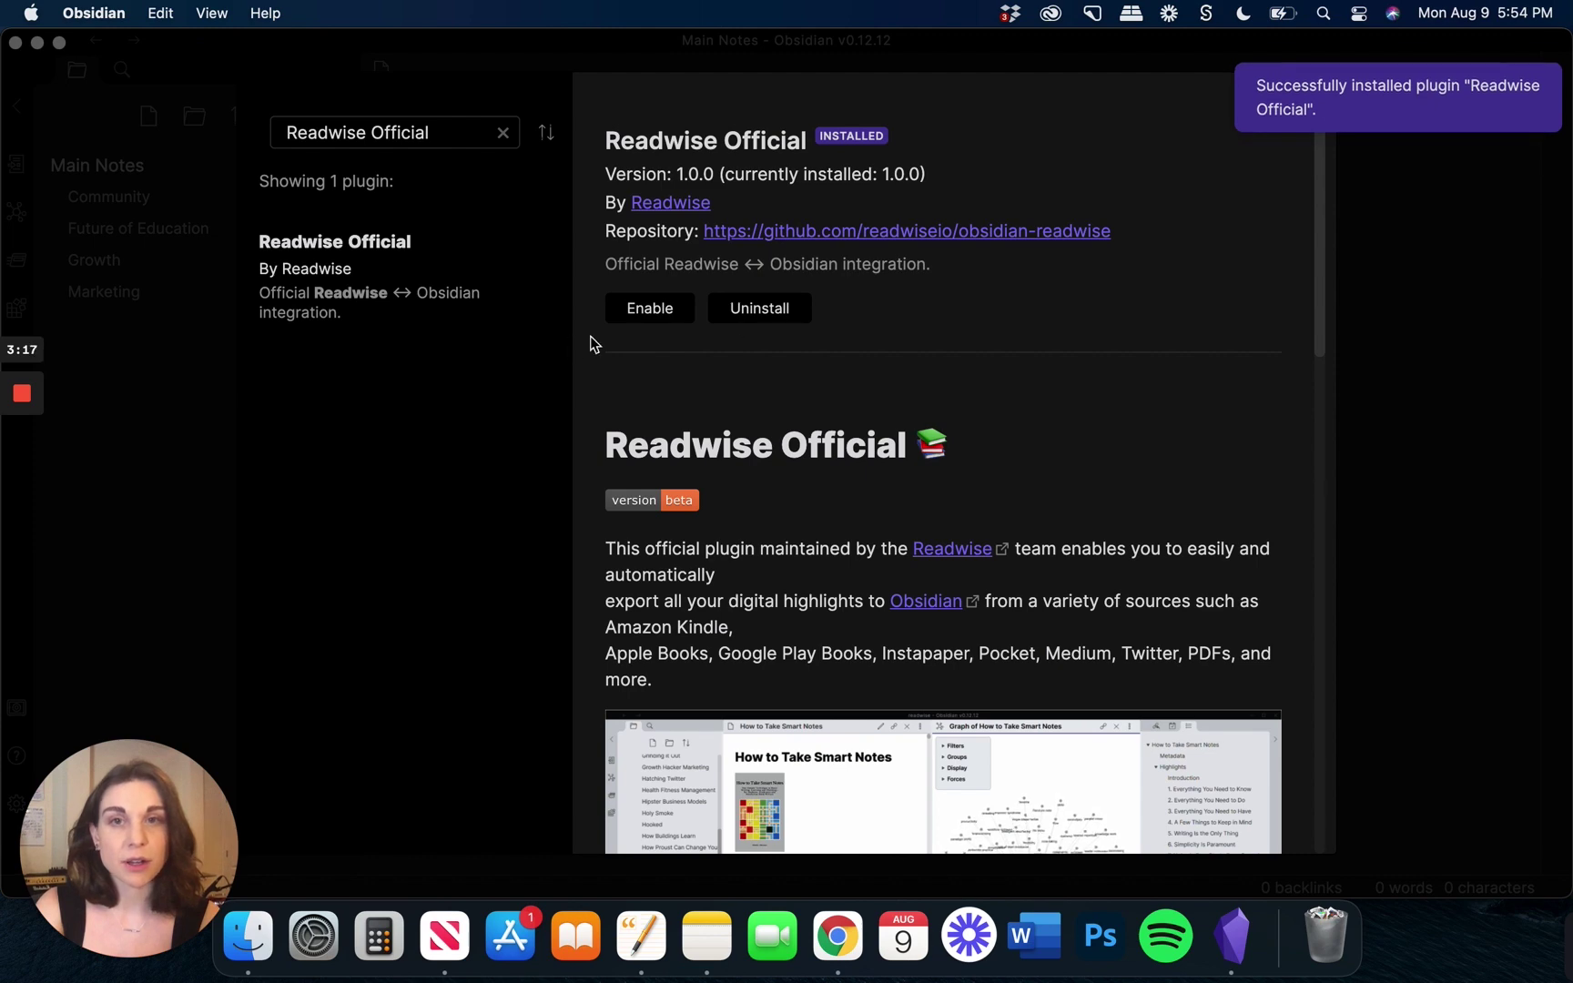
click(647, 312)
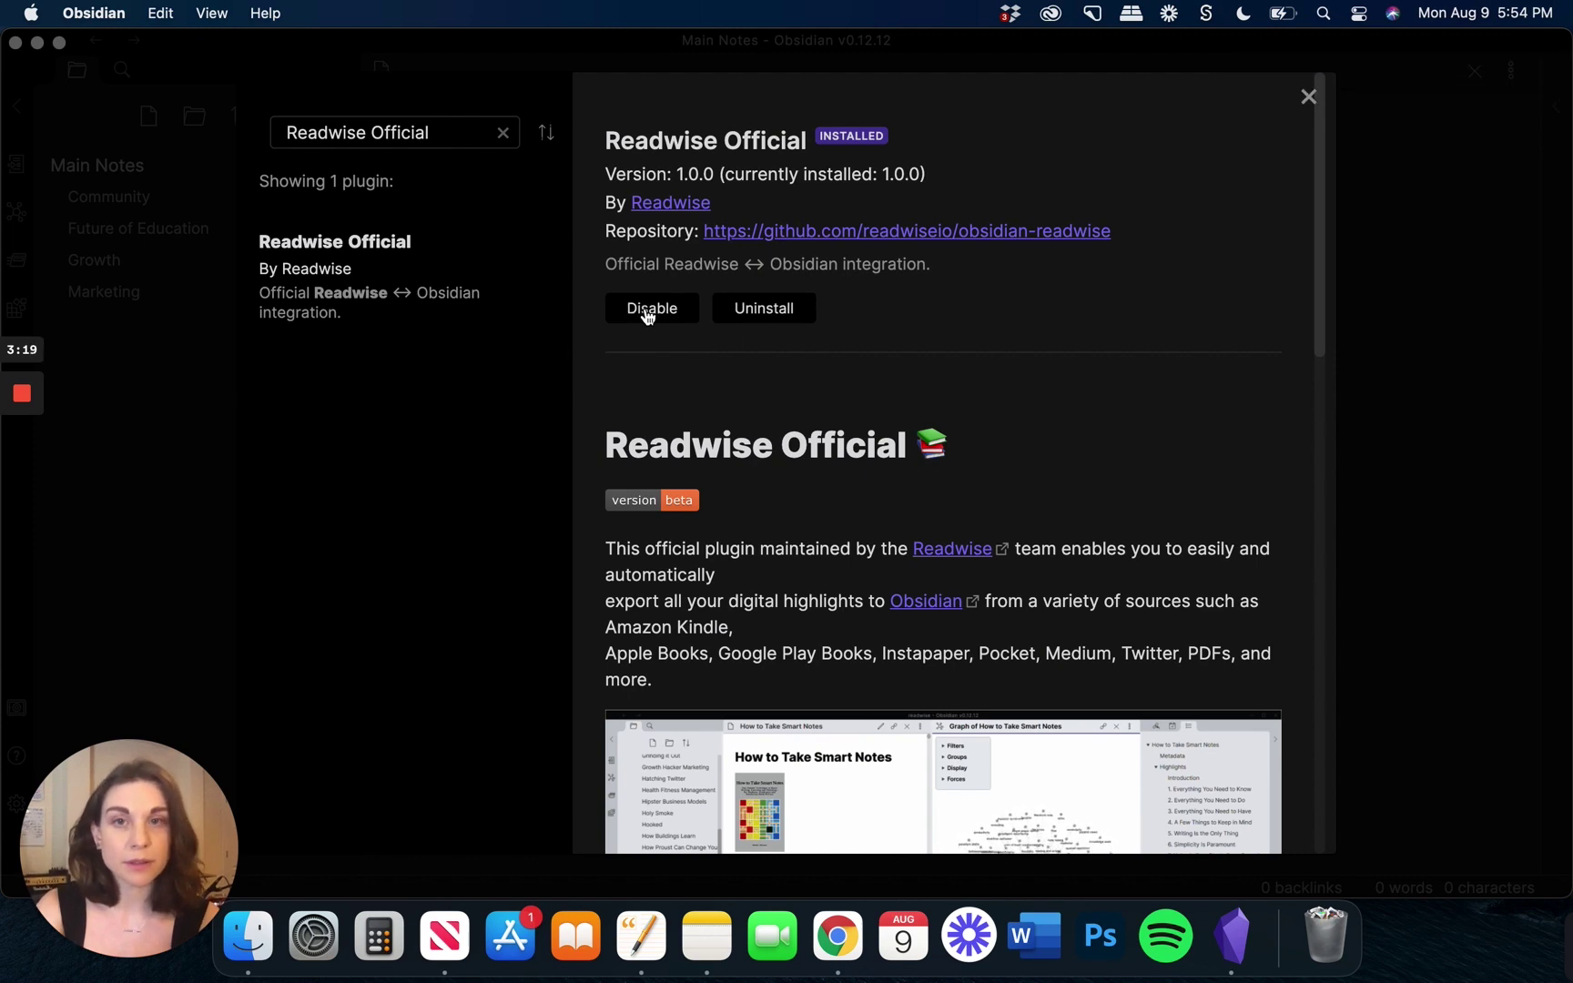
click(1308, 96)
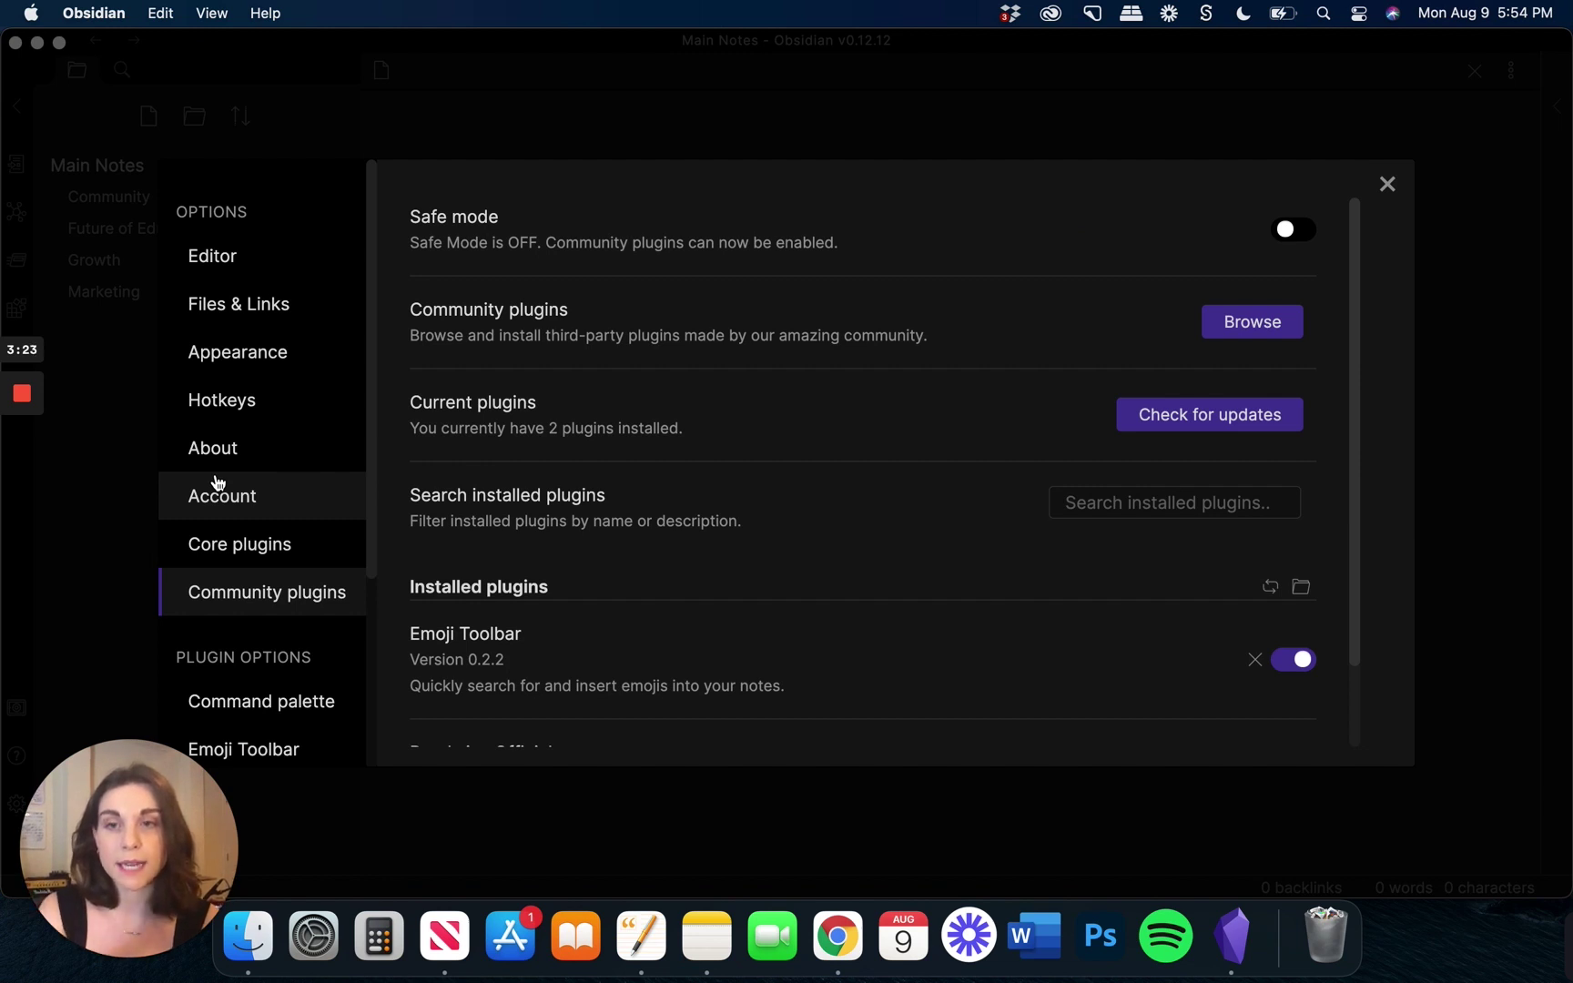
scroll(216, 483, down, 5)
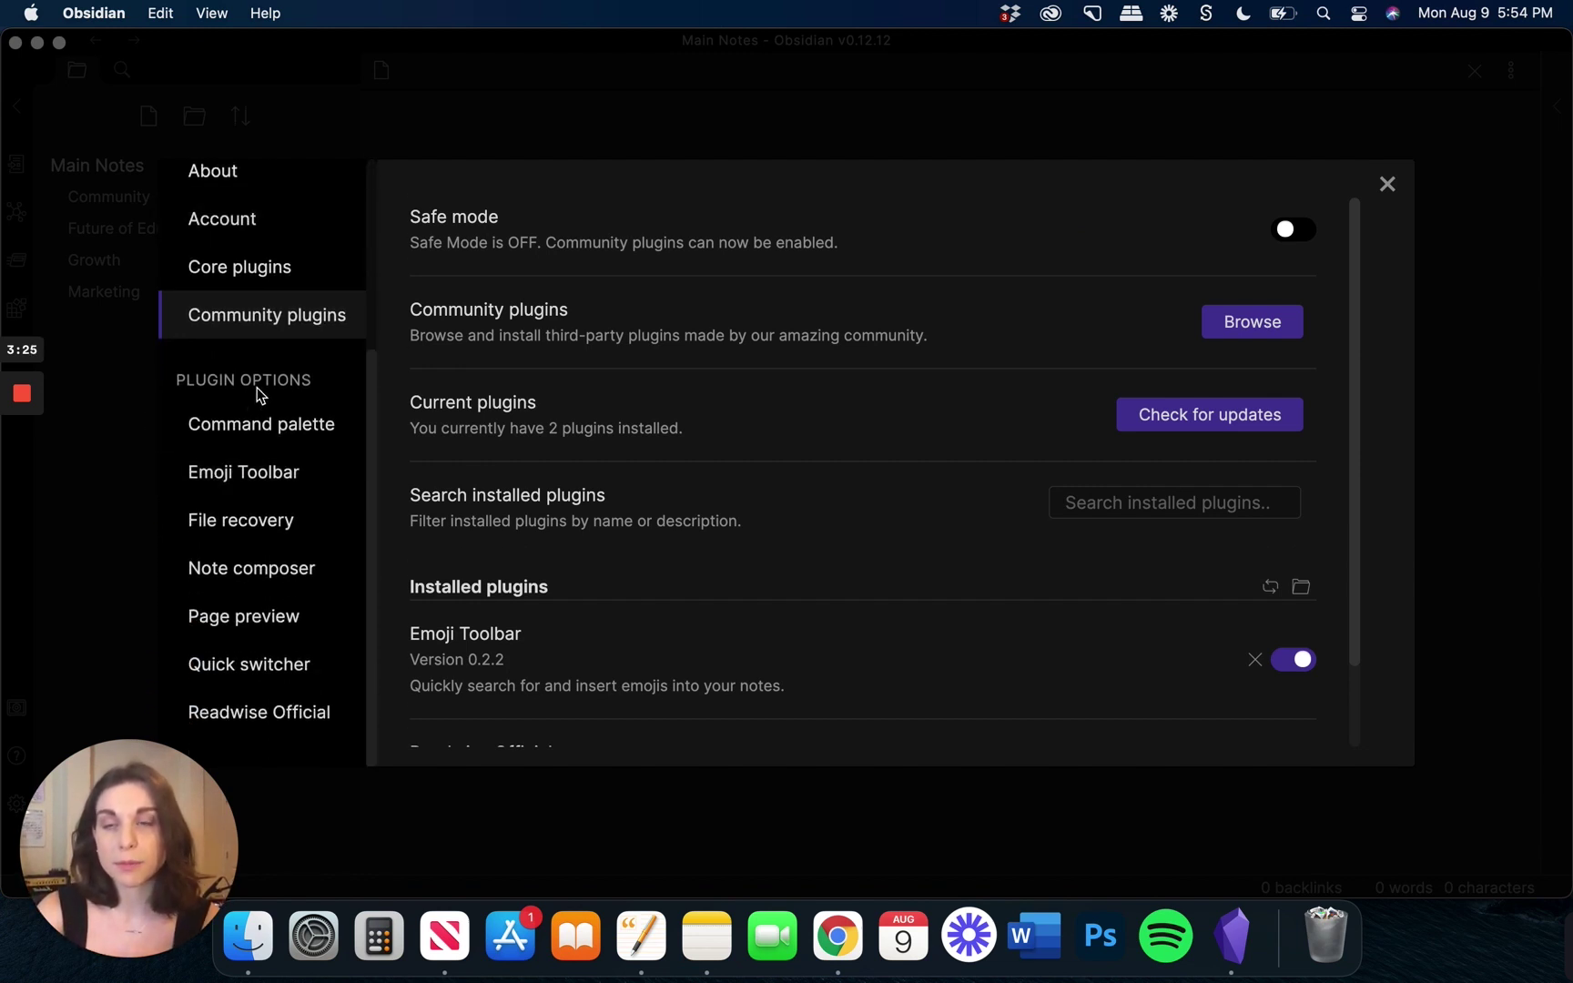
Open the Readwise Official plugin's settings under Plugin Options to connect to Readwise
click(303, 725)
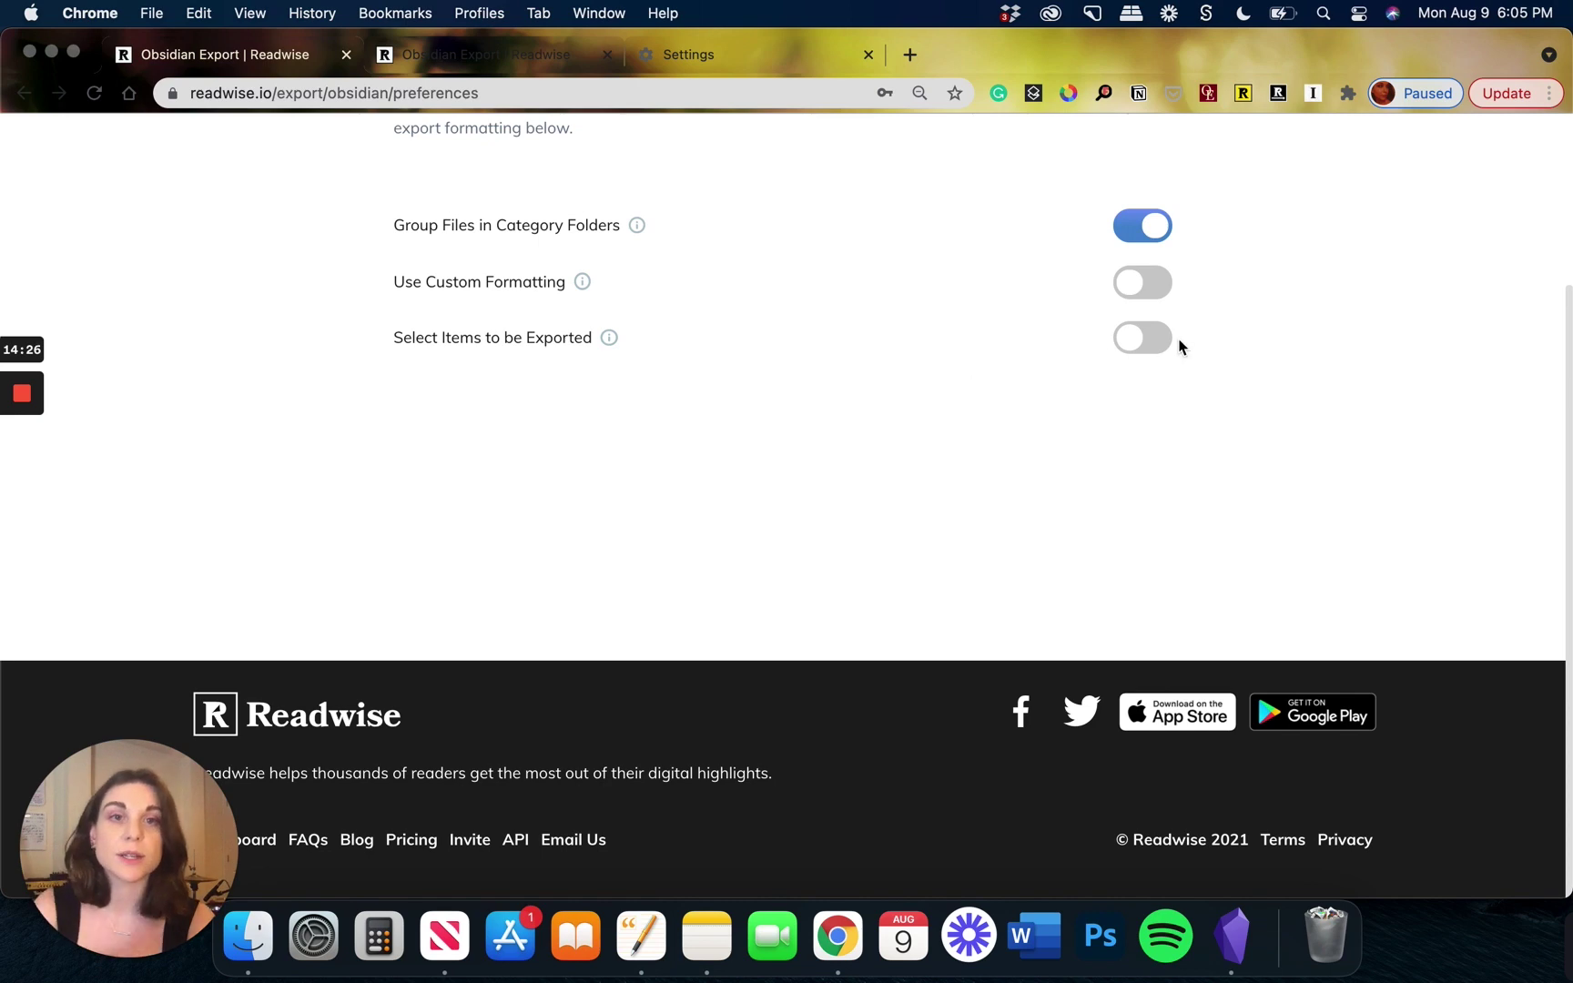
Turn on Select Items to be Exported and scroll through the item list
click(1147, 340)
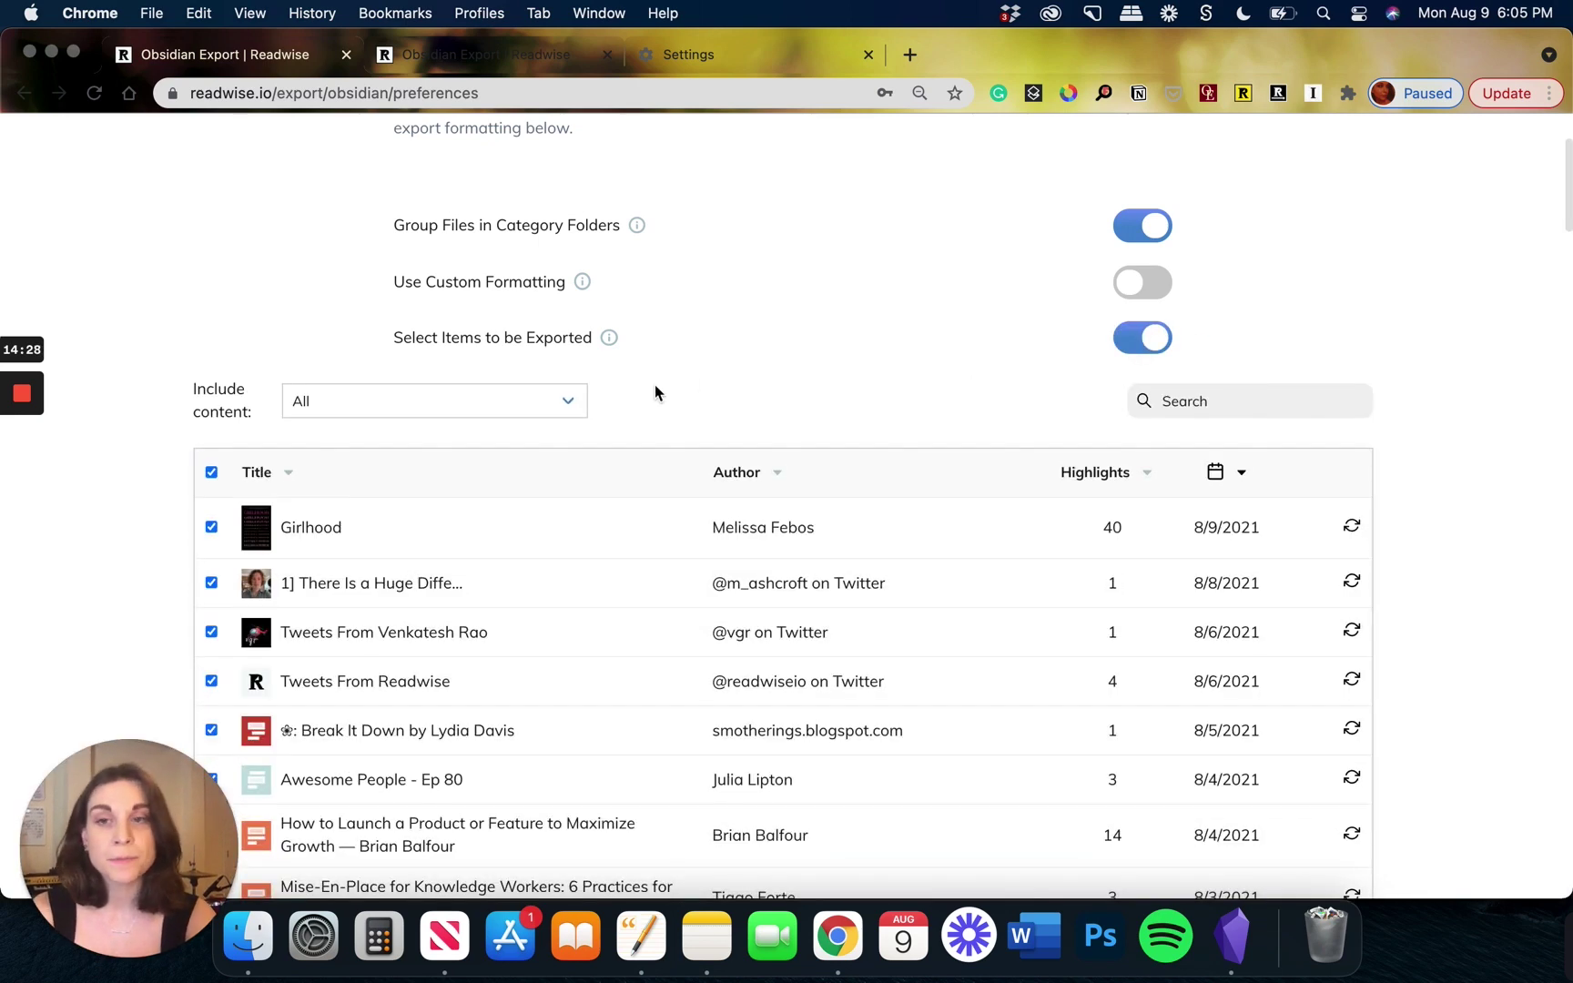
scroll(655, 386, down, 5)
scroll(656, 392, down, 20)
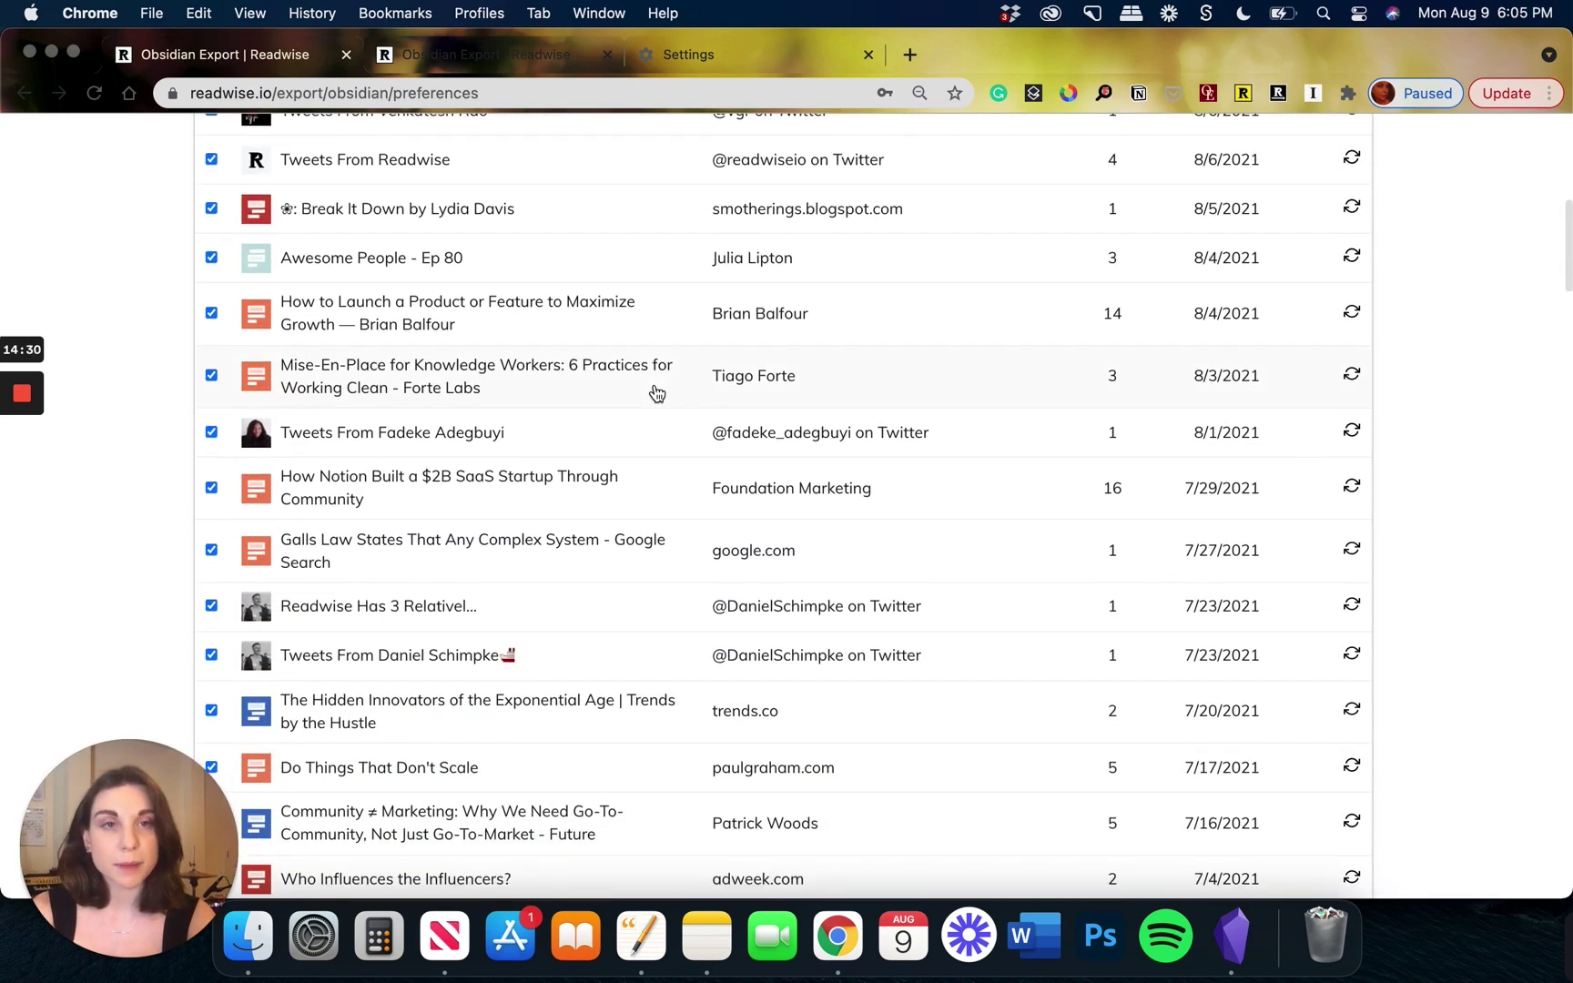
scroll(657, 392, down, 2)
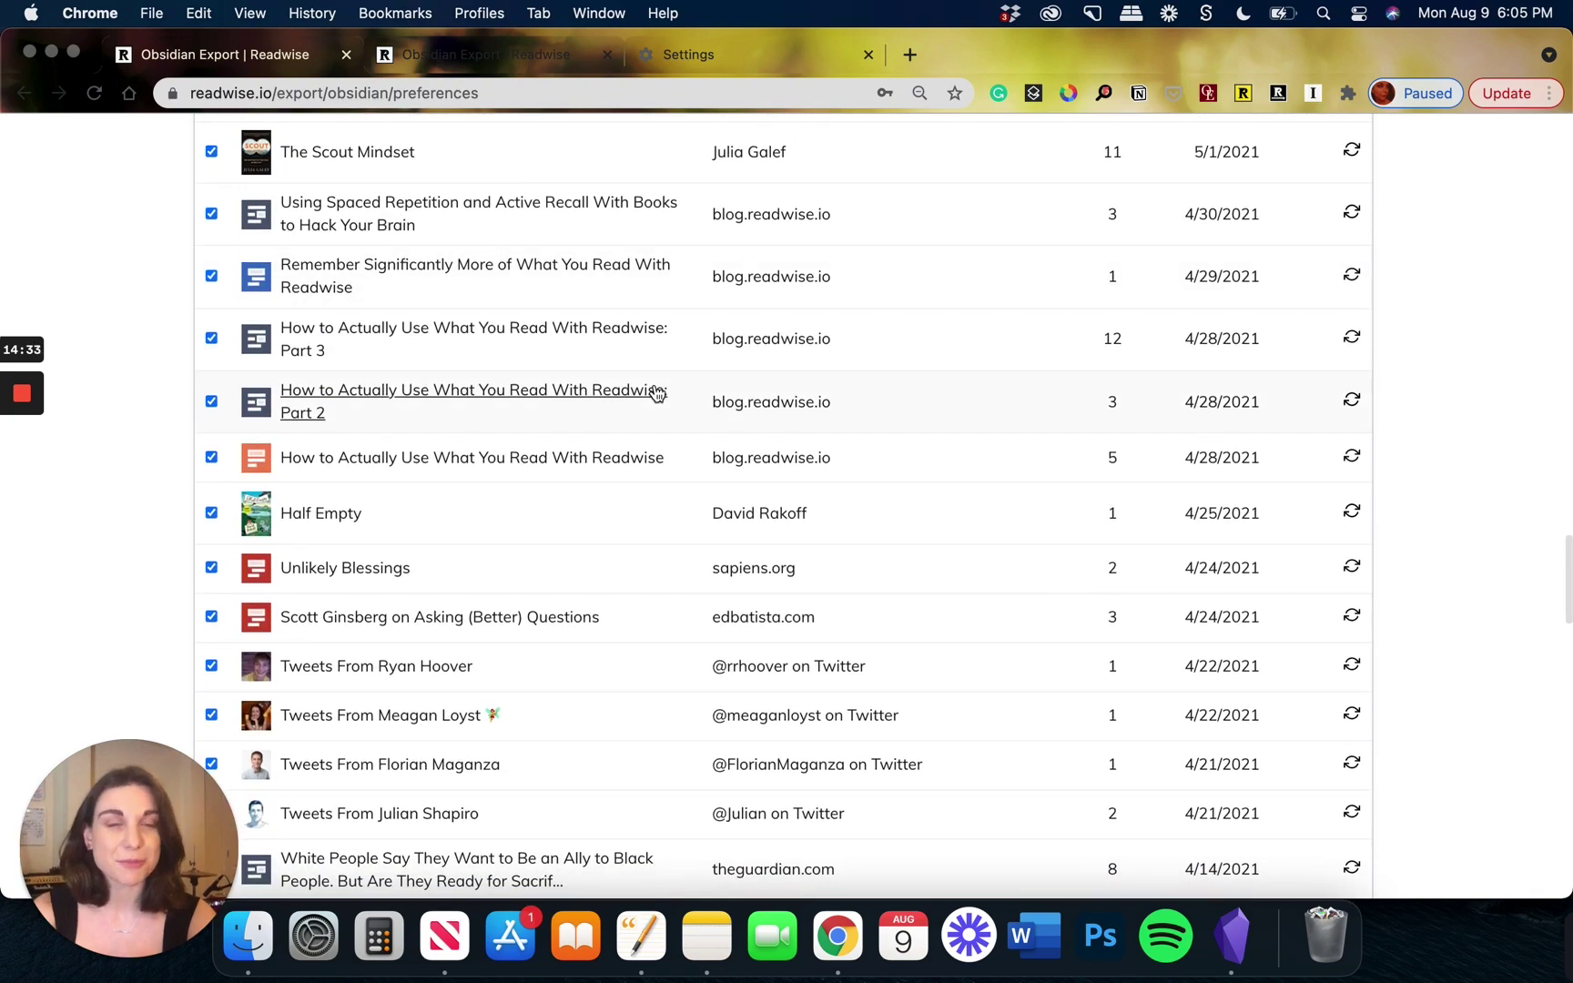
scroll(656, 392, down, 10)
scroll(652, 395, up, 20)
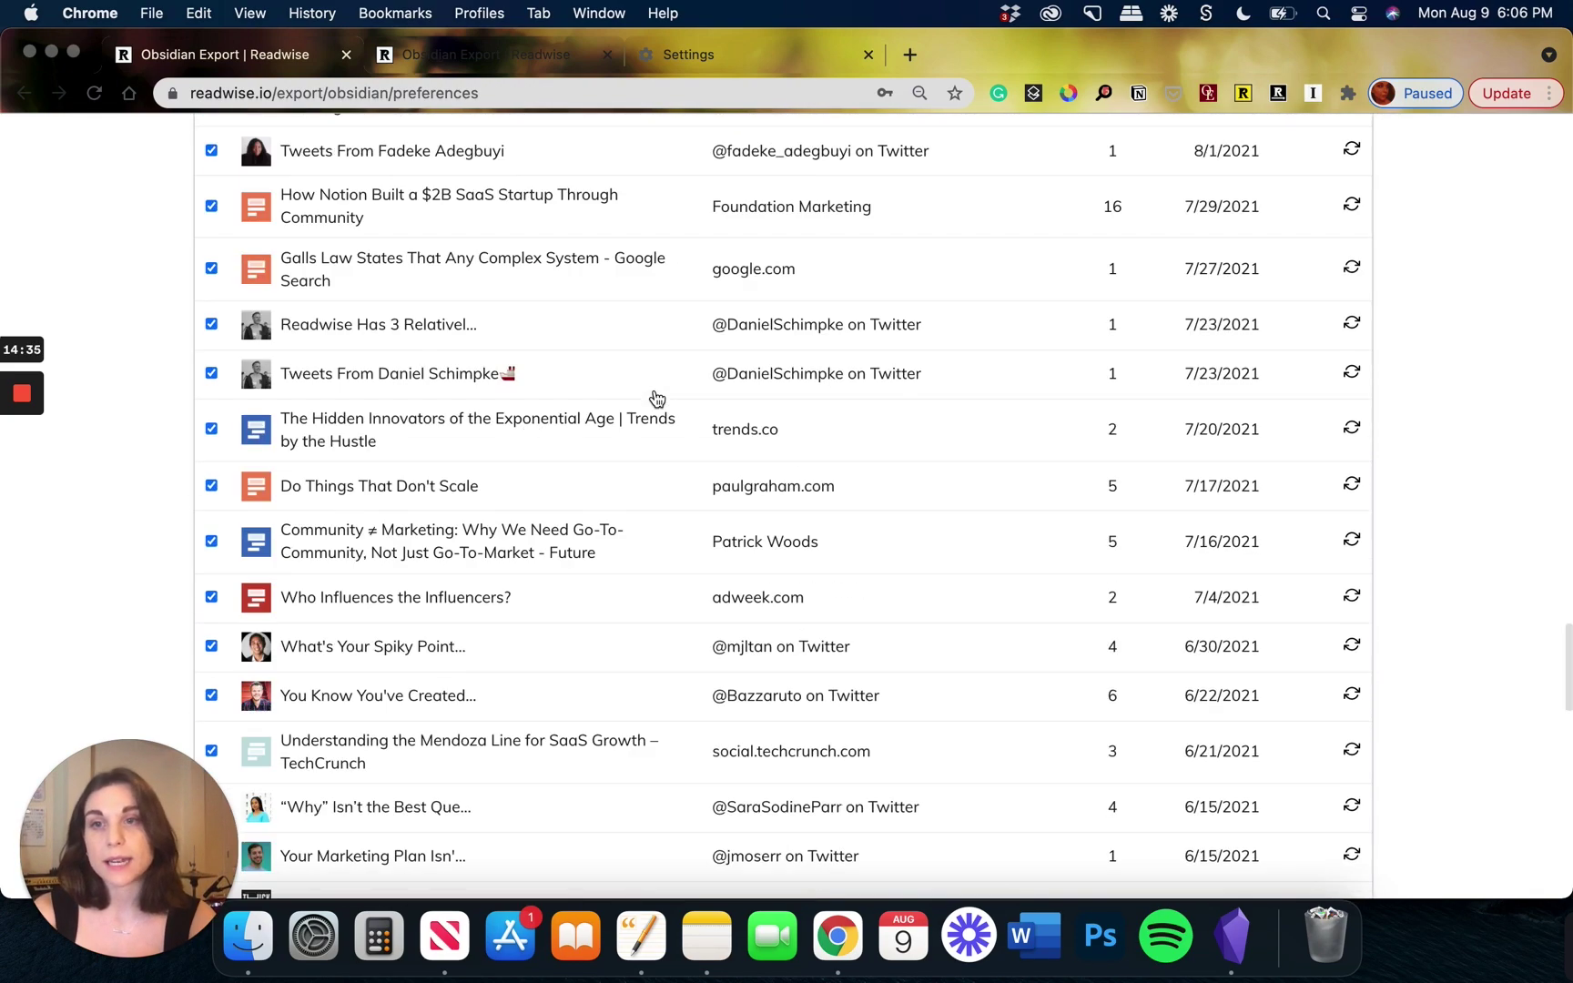
scroll(338, 386, up, 10)
scroll(338, 387, down, 4)
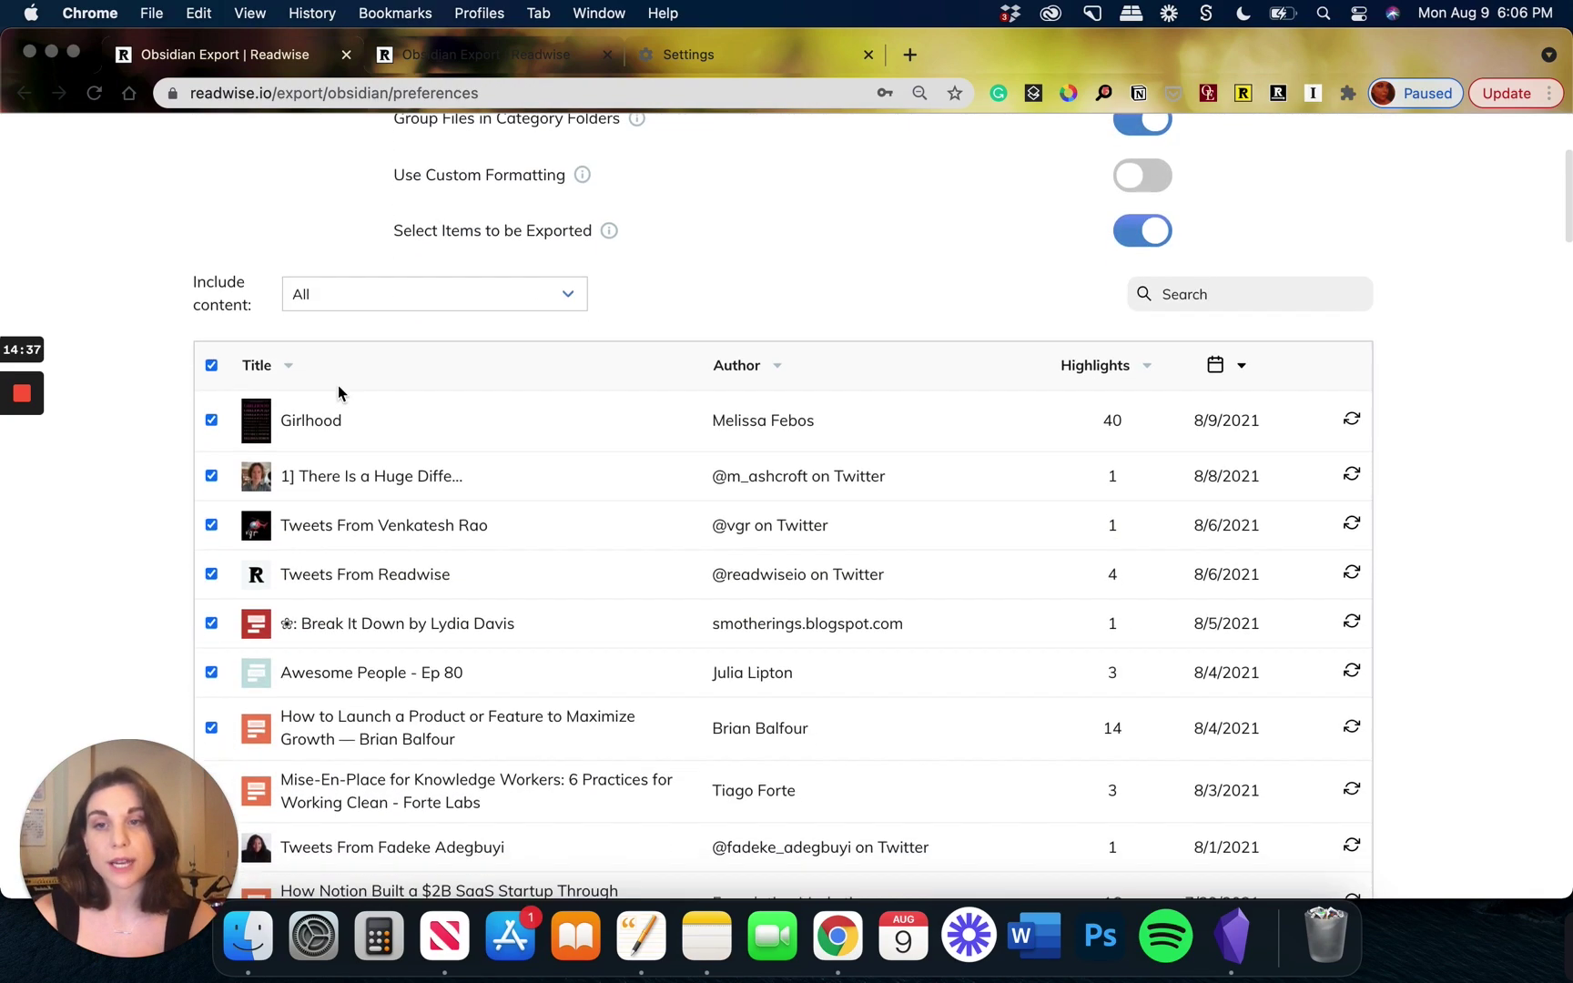
Uncheck all items, tick Girlhood, Tweets From Readwise and others, then include every item again
click(210, 358)
click(210, 414)
click(210, 469)
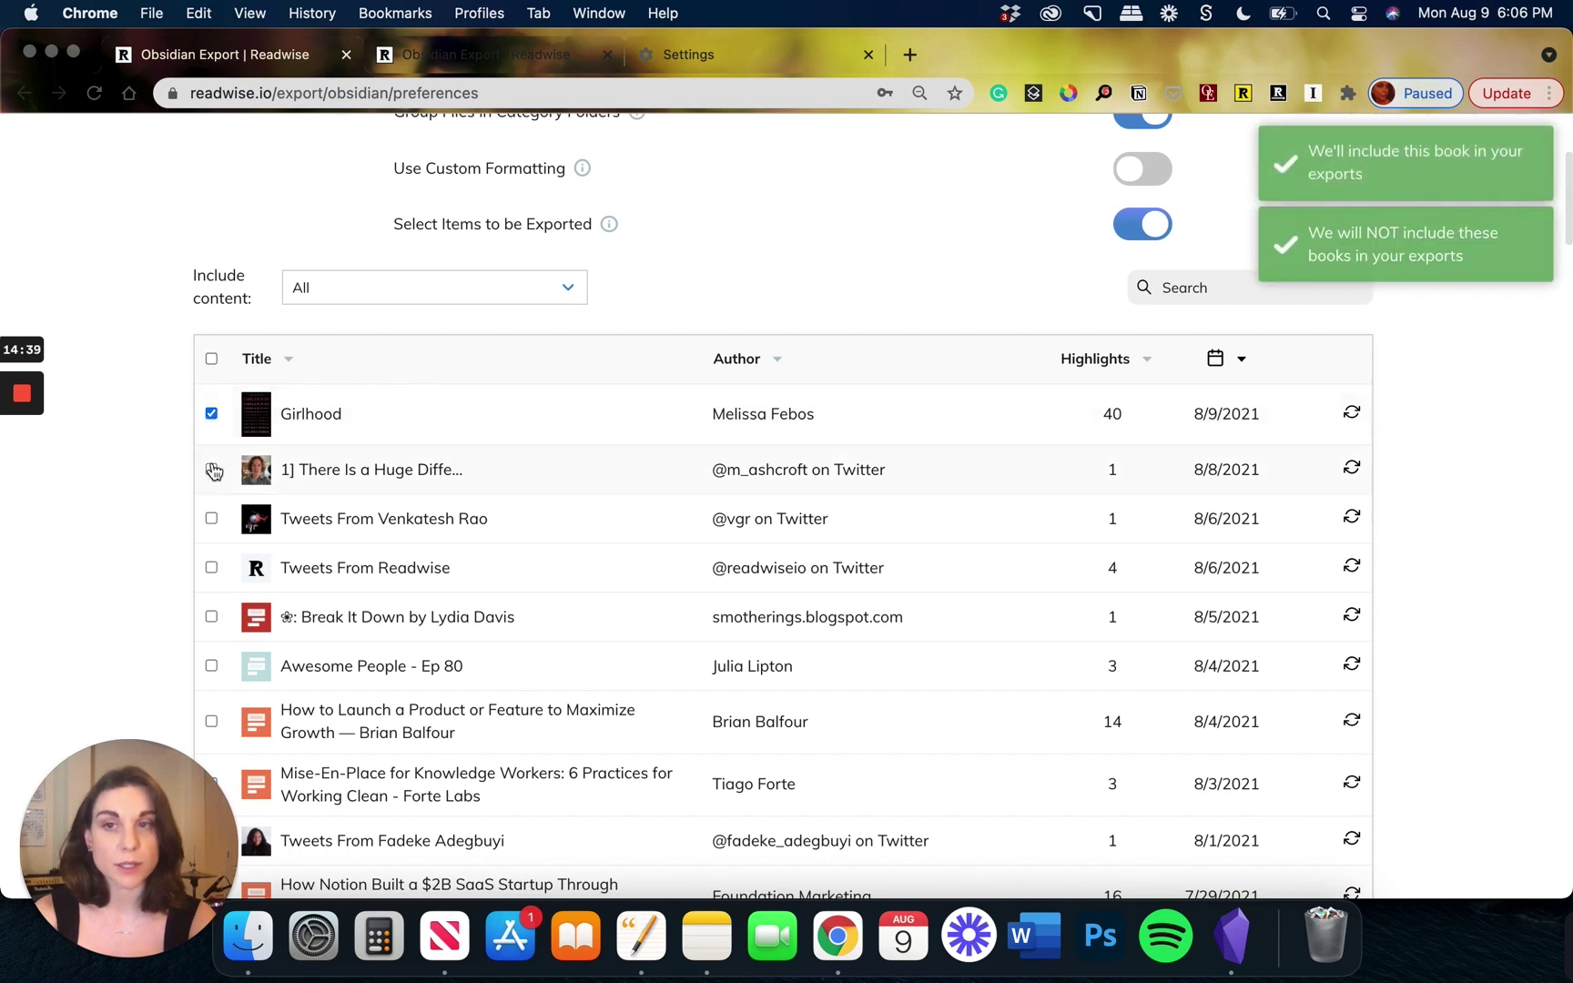
click(210, 518)
click(211, 567)
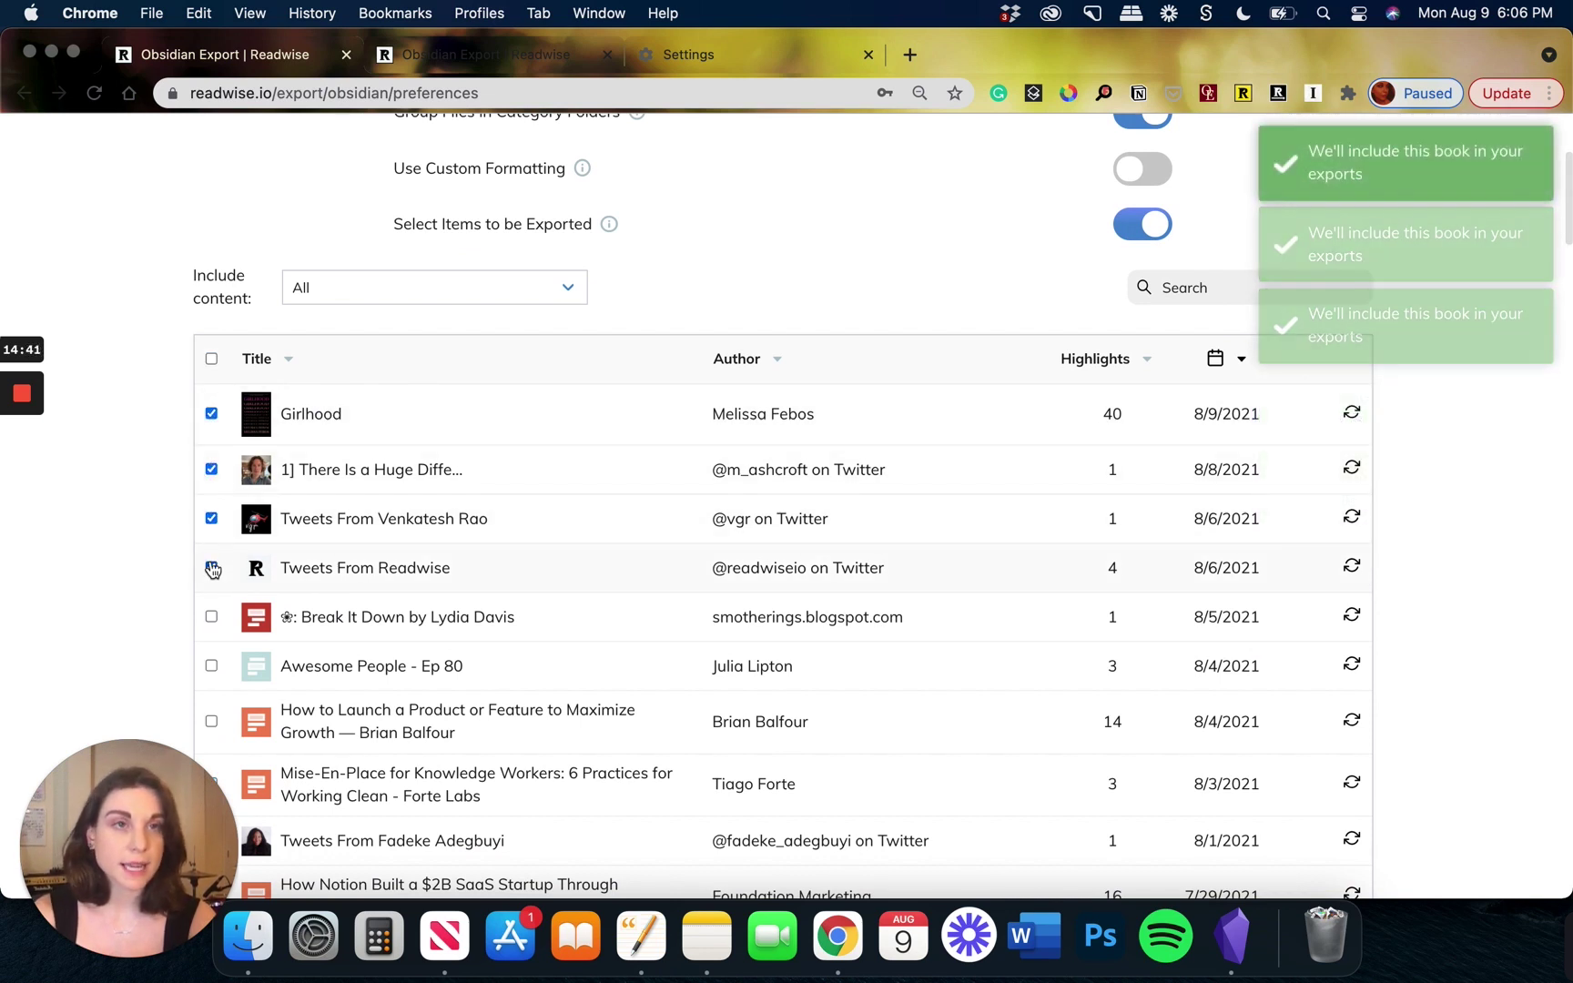
click(211, 360)
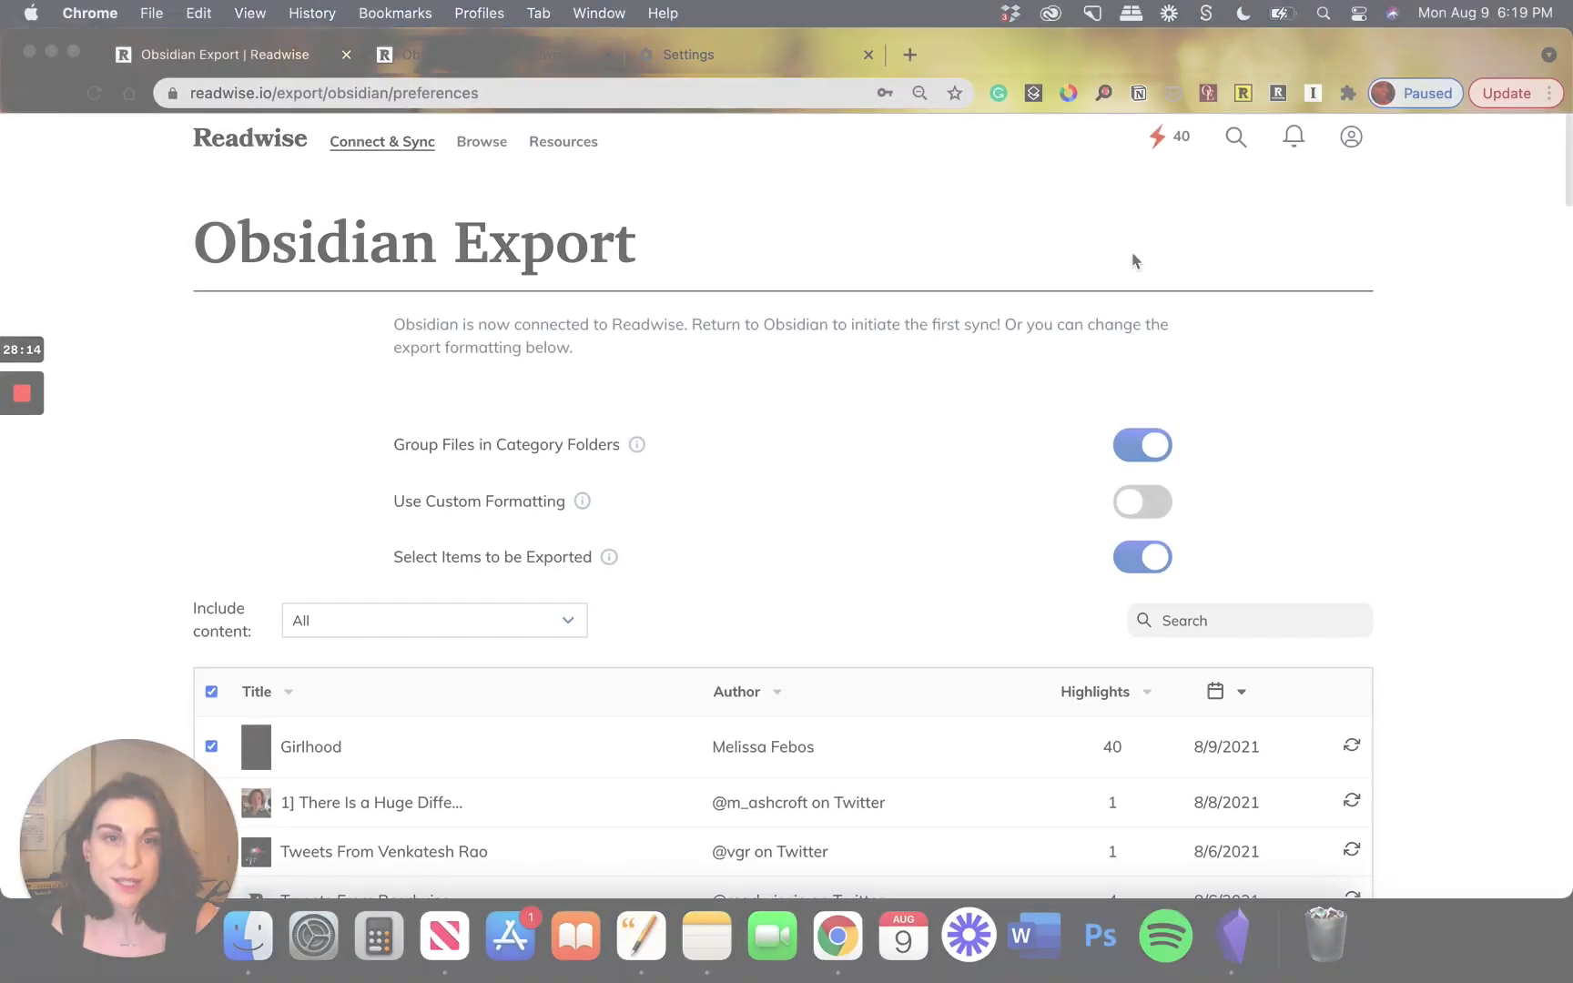
Switch on Use Custom Formatting and scroll through the template editors and Preview
click(1143, 502)
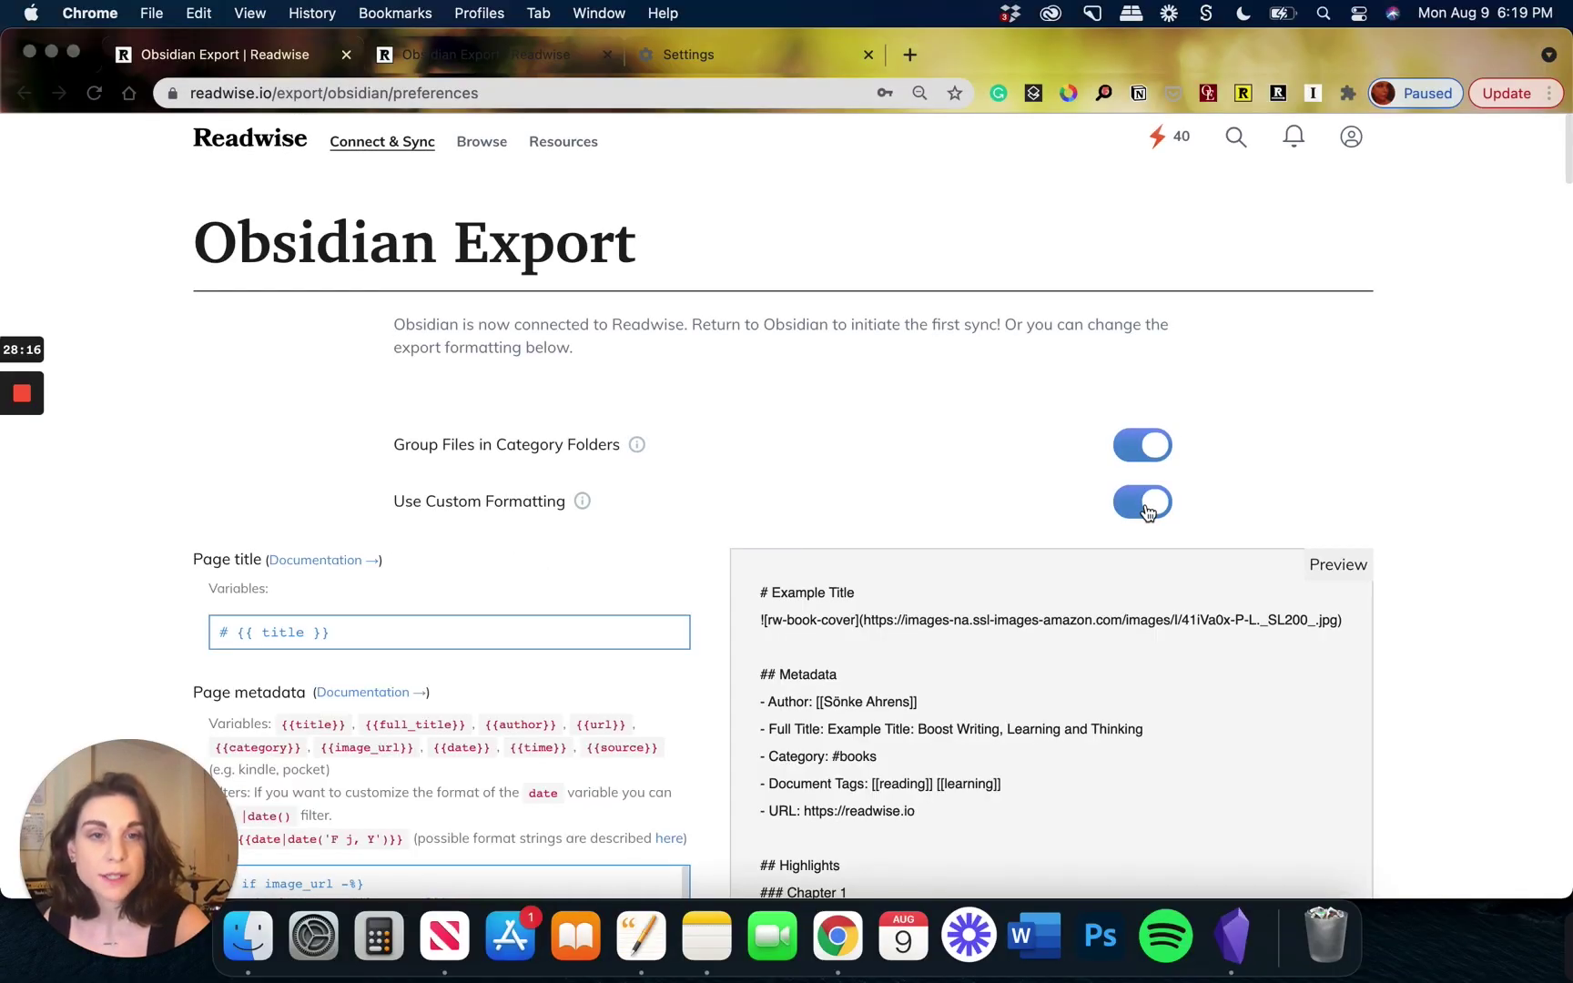
scroll(1145, 509, down, 5)
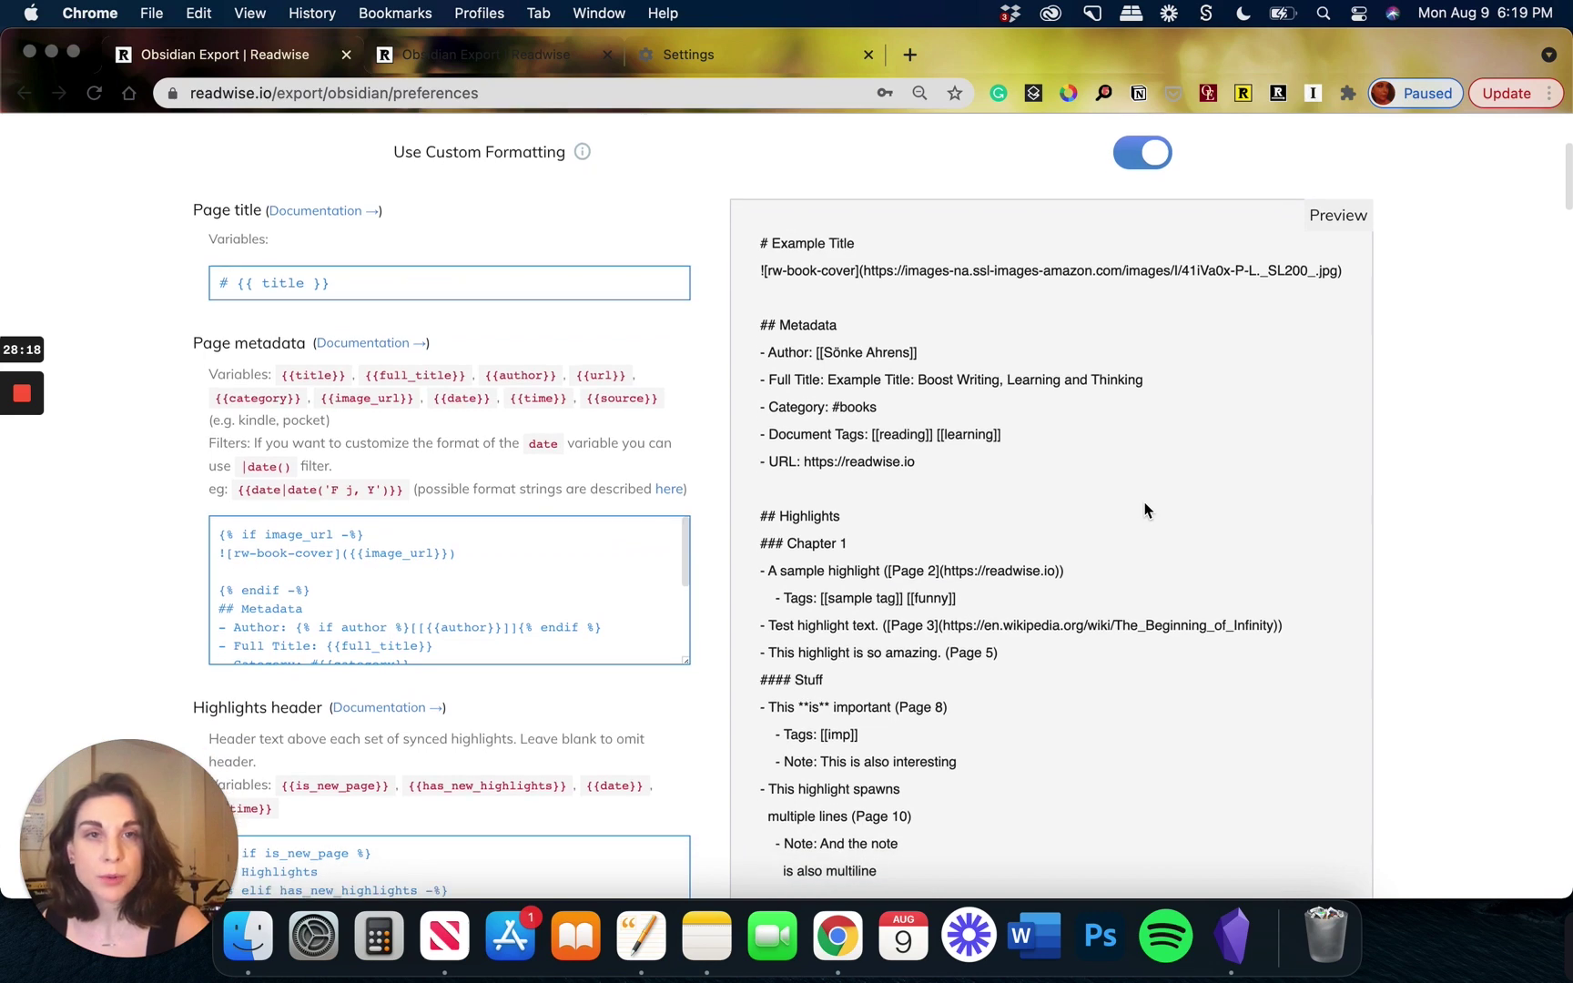
scroll(895, 670, down, 15)
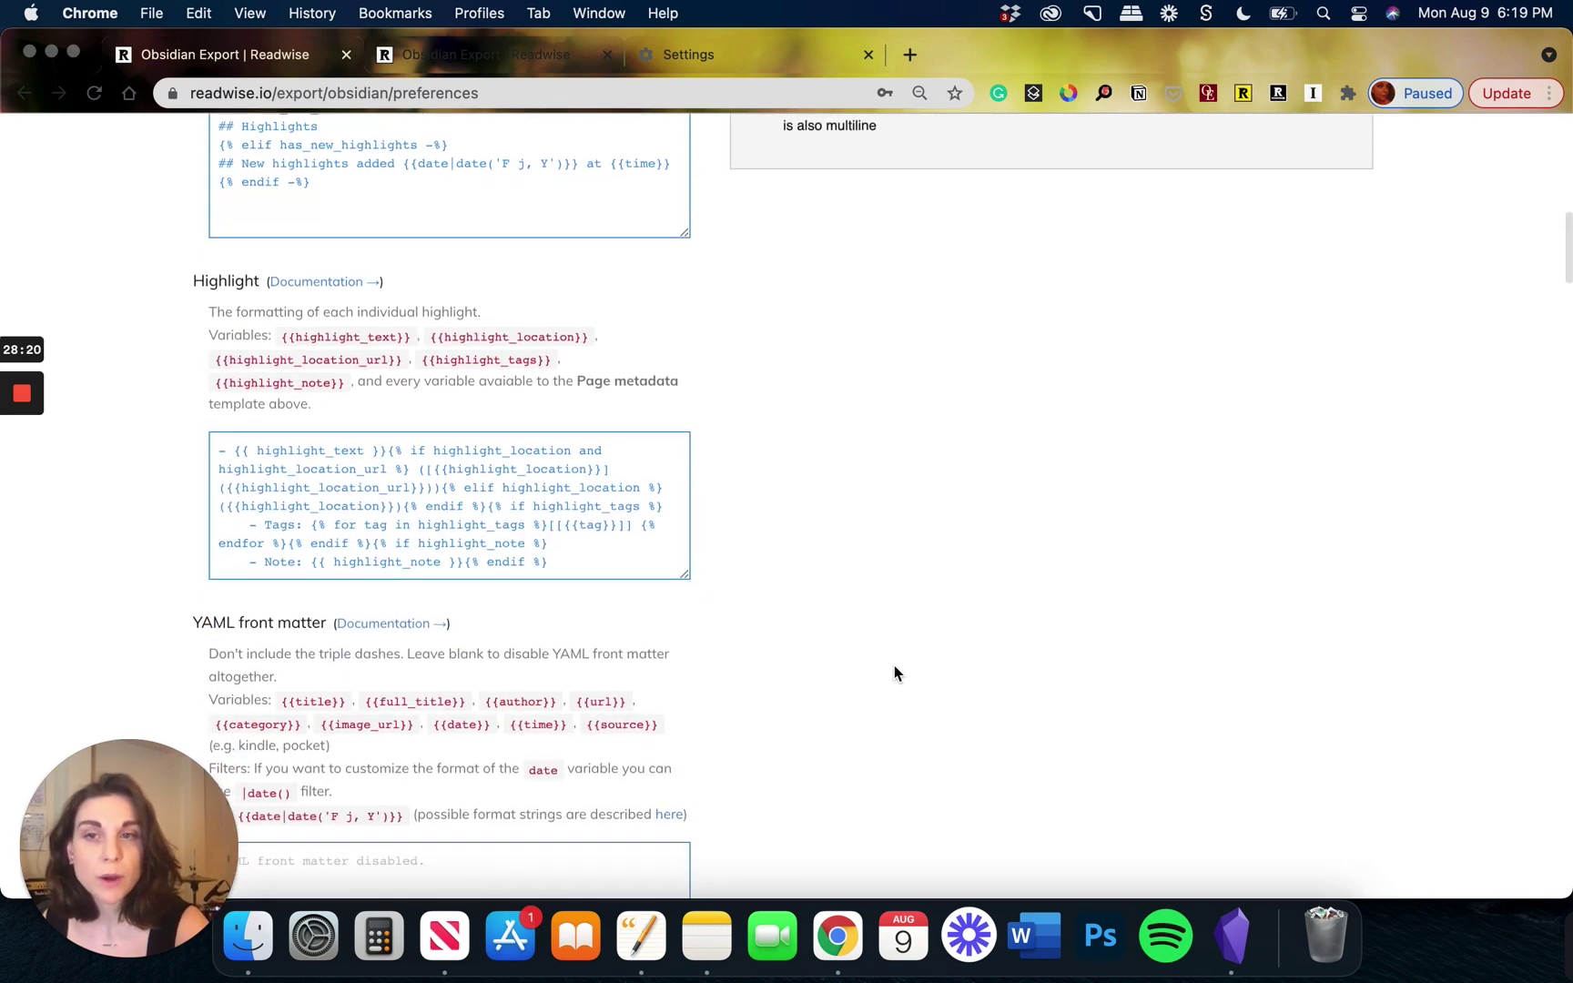
scroll(894, 673, down, 1)
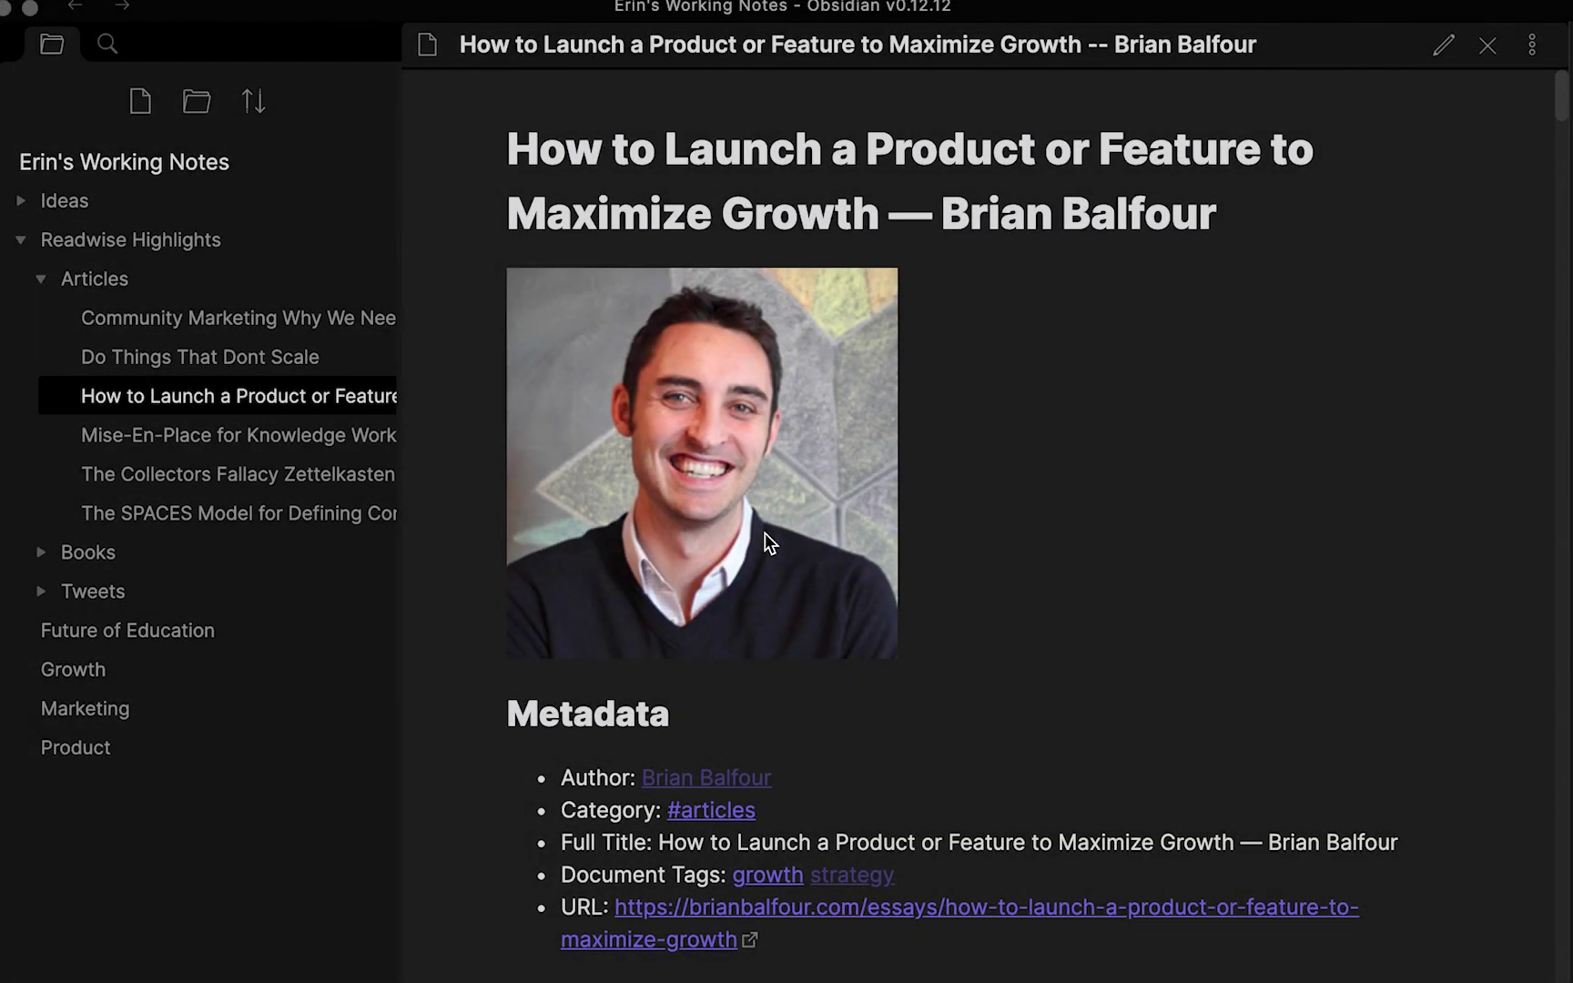
scroll(765, 534, down, 3)
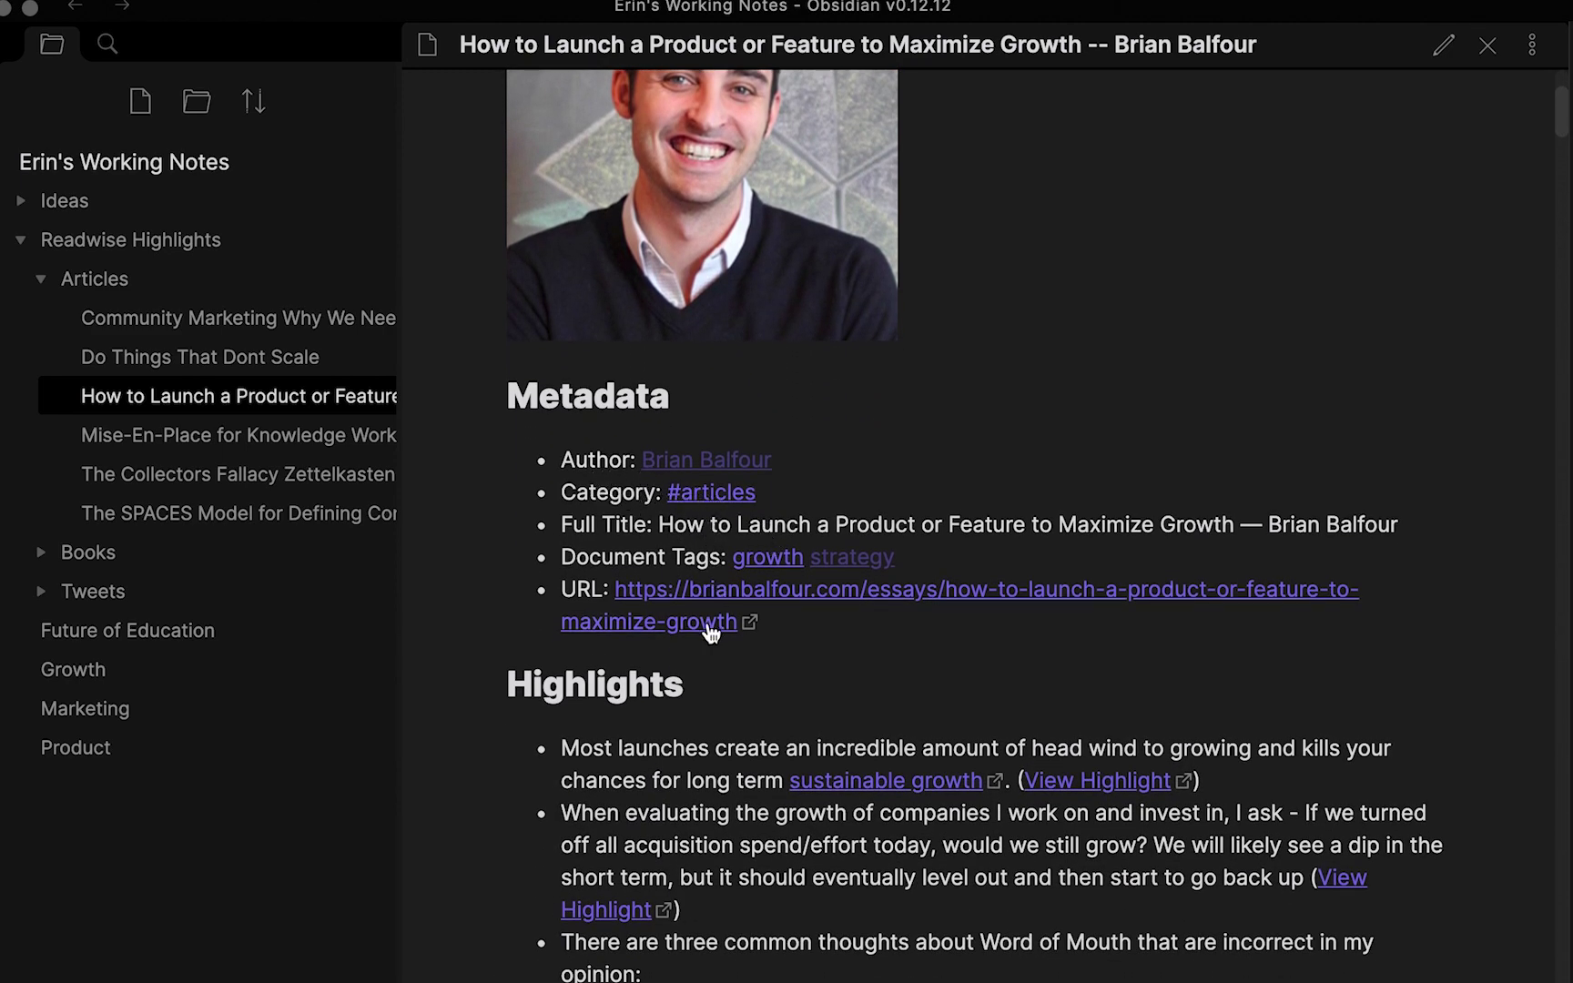
scroll(710, 628, down, 3)
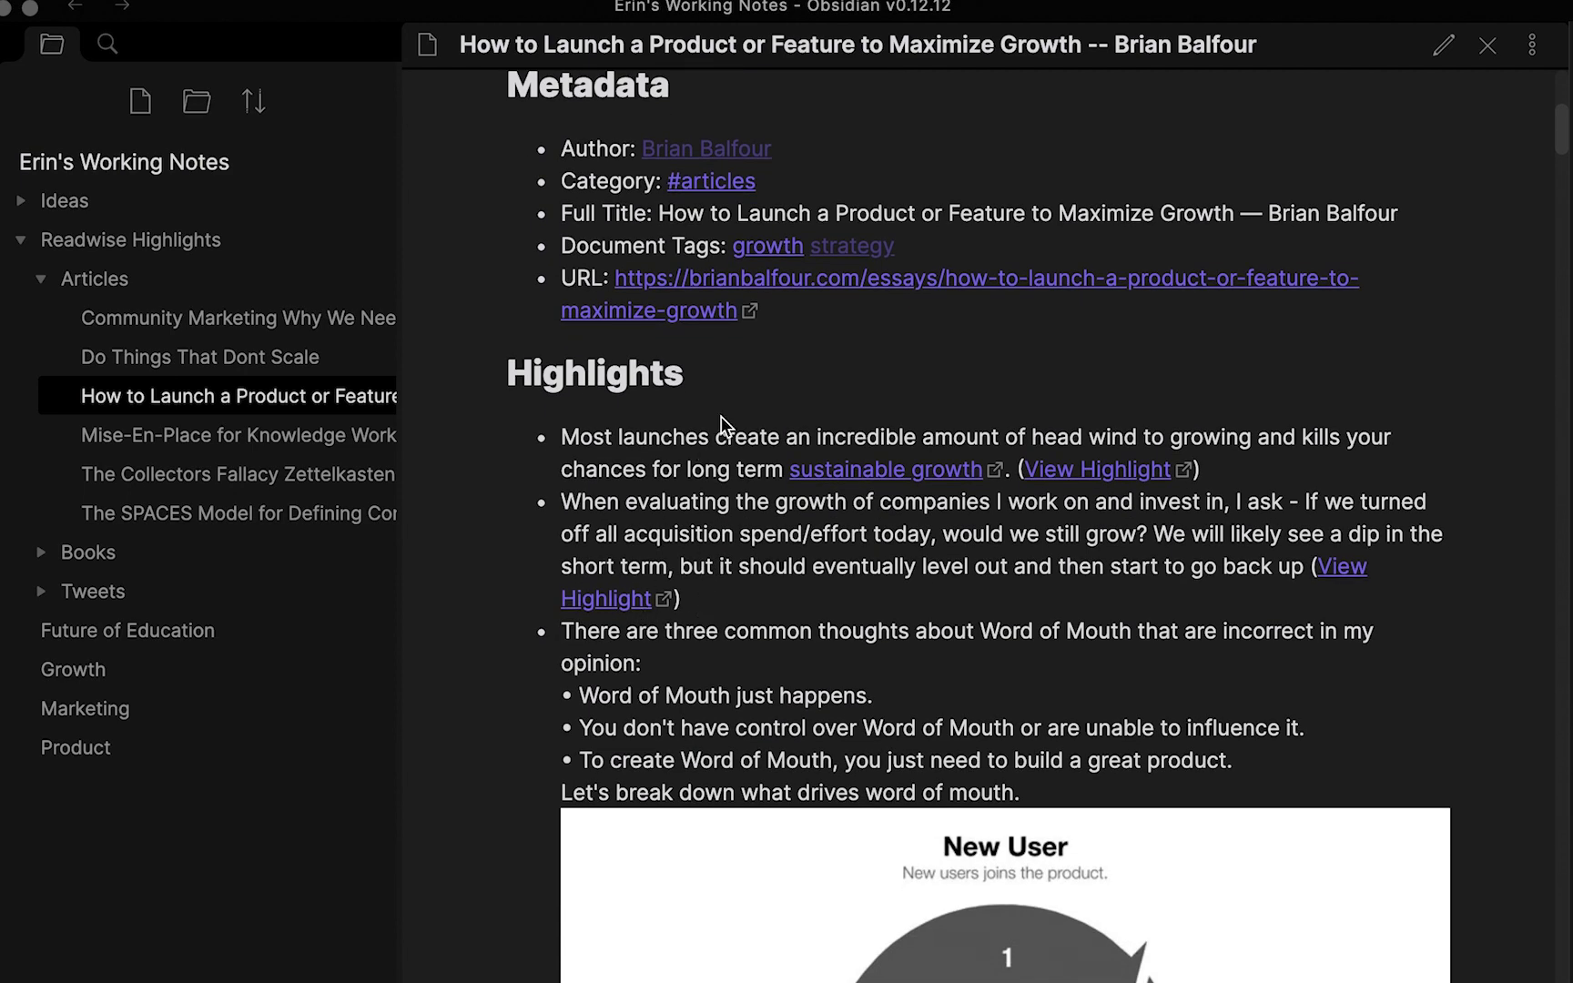
scroll(721, 417, down, 4)
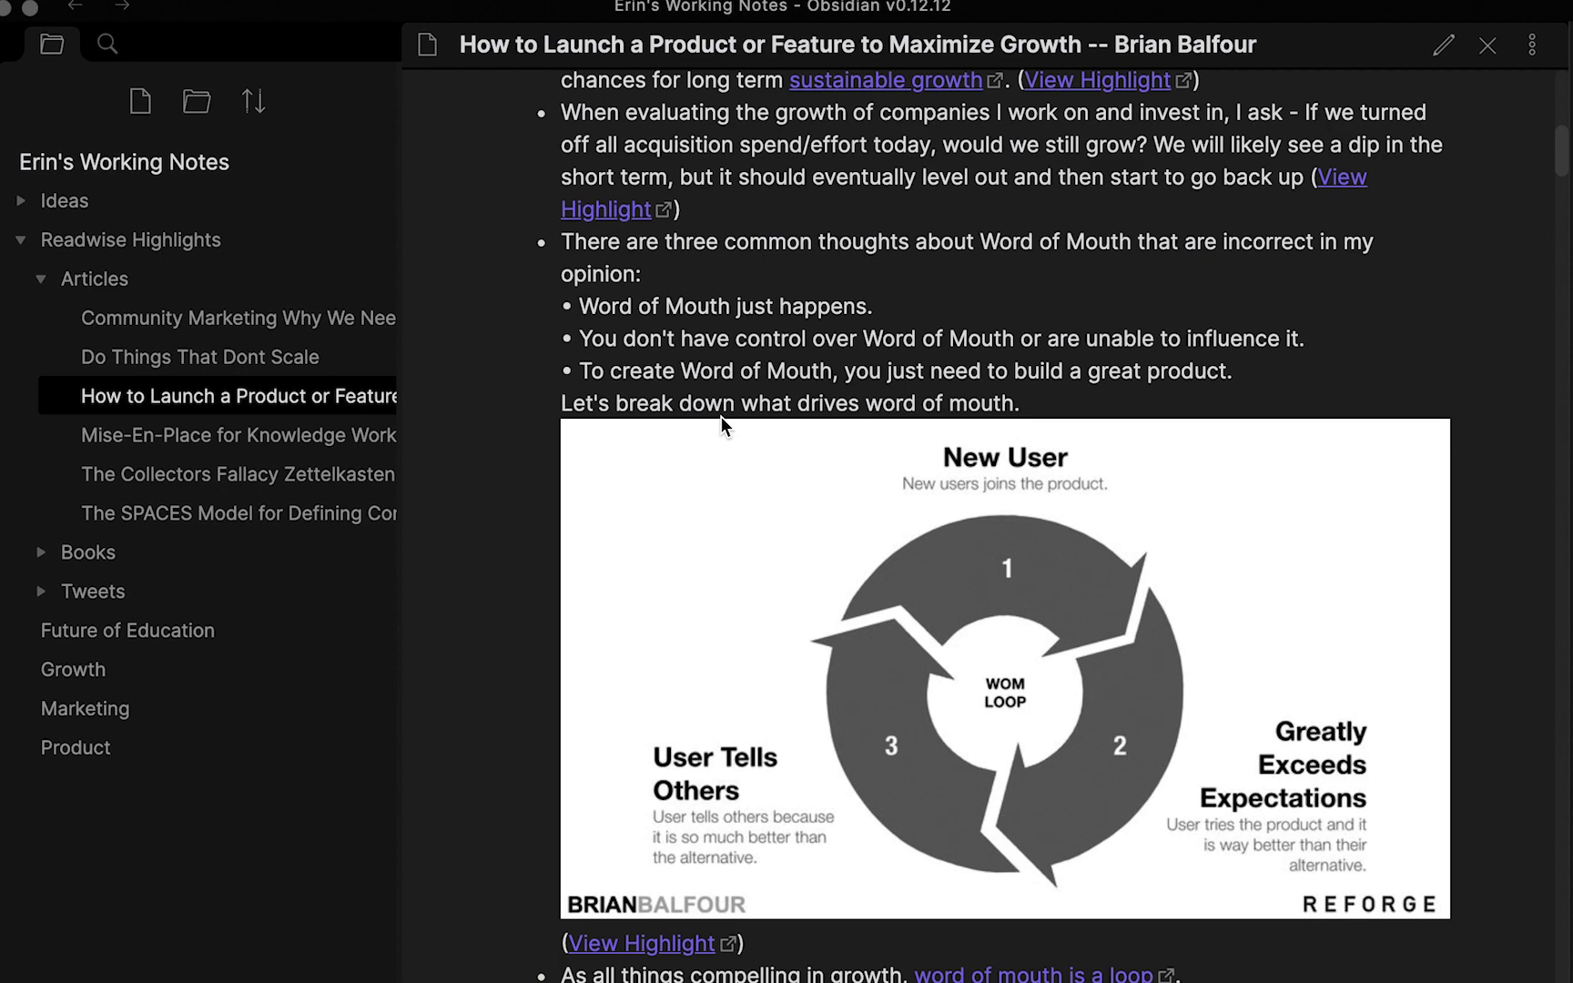
scroll(721, 417, up, 8)
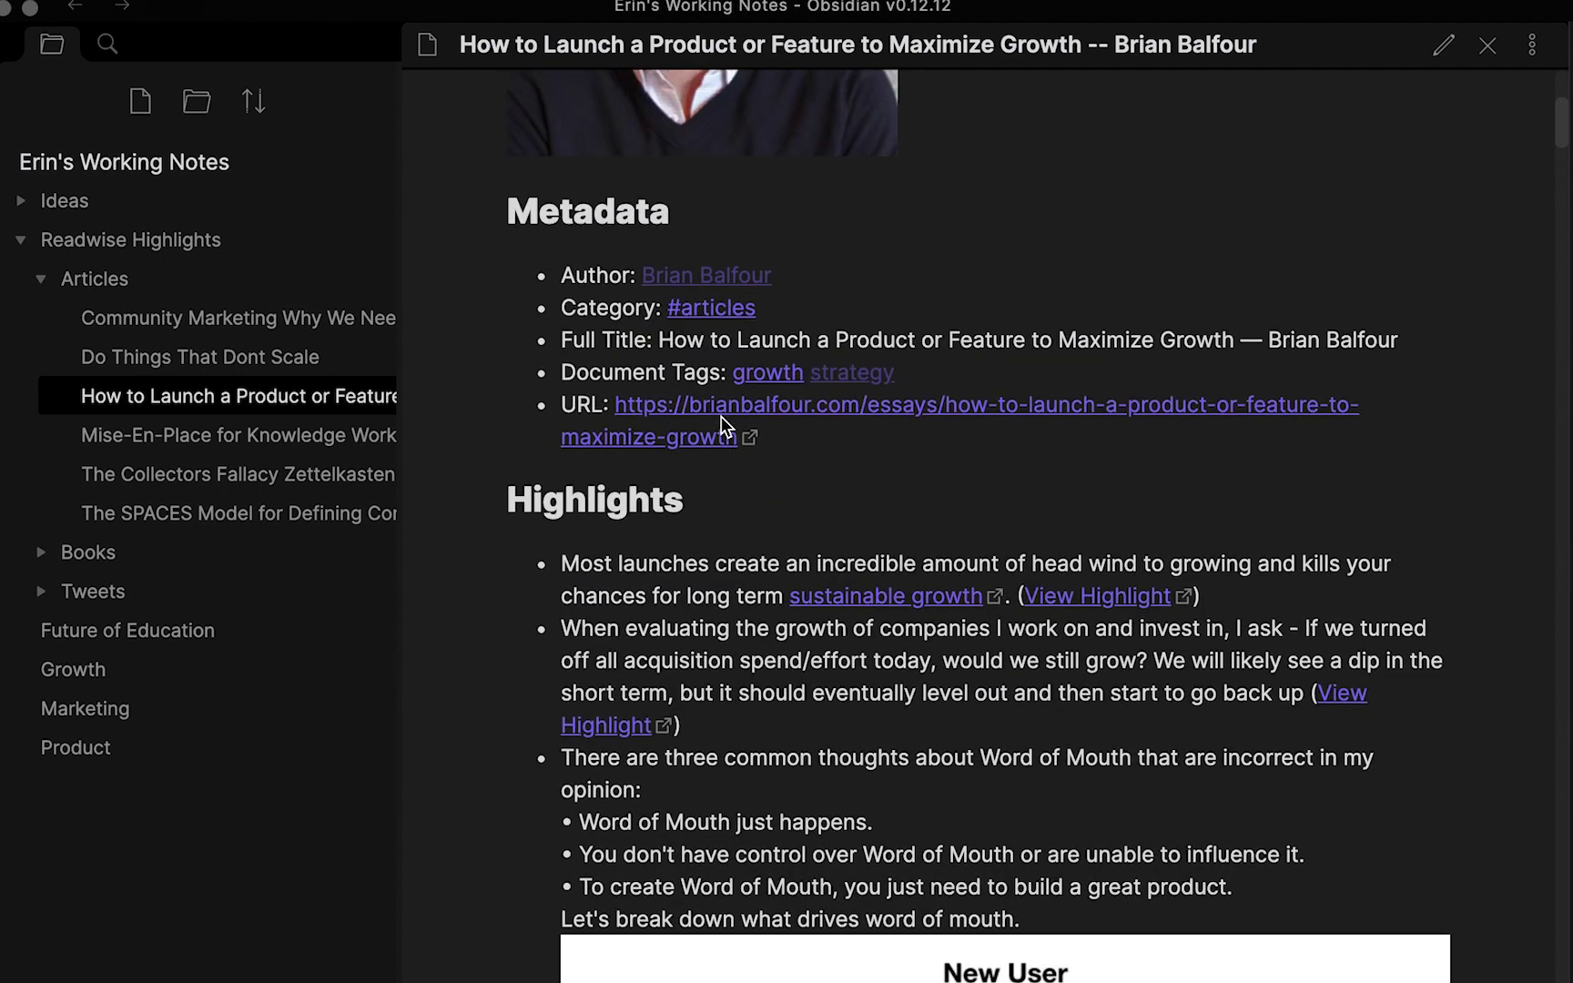
scroll(721, 417, up, 3)
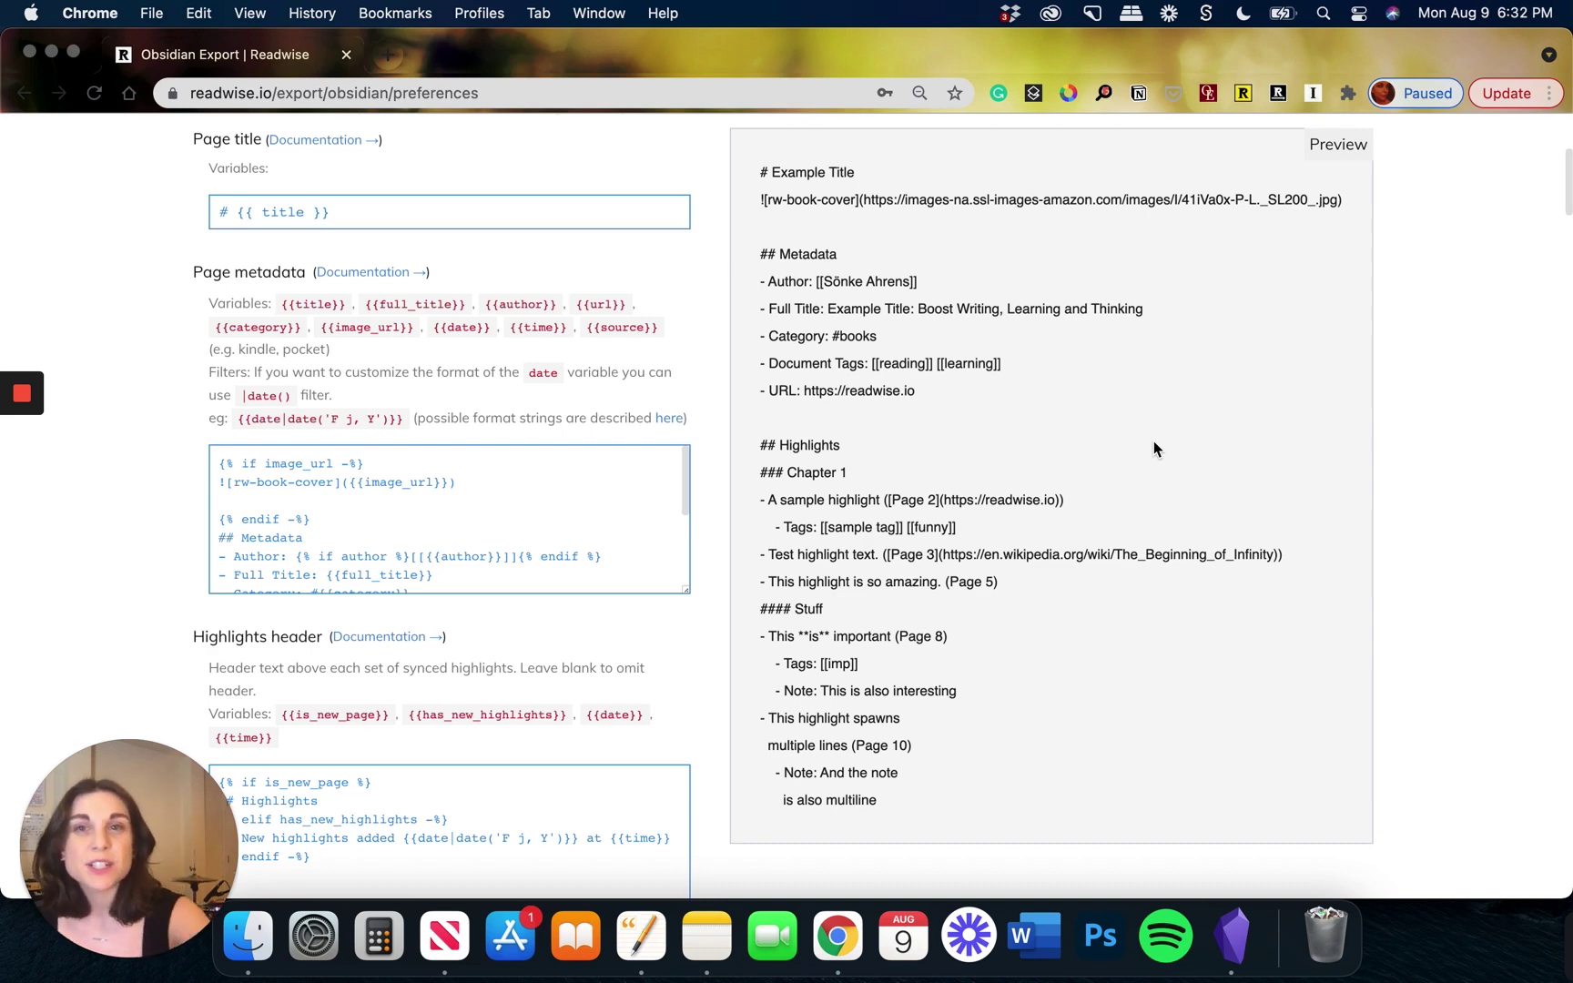
Turn off Group Files in Category Folders, then return to Obsidian
scroll(1154, 446, up, 5)
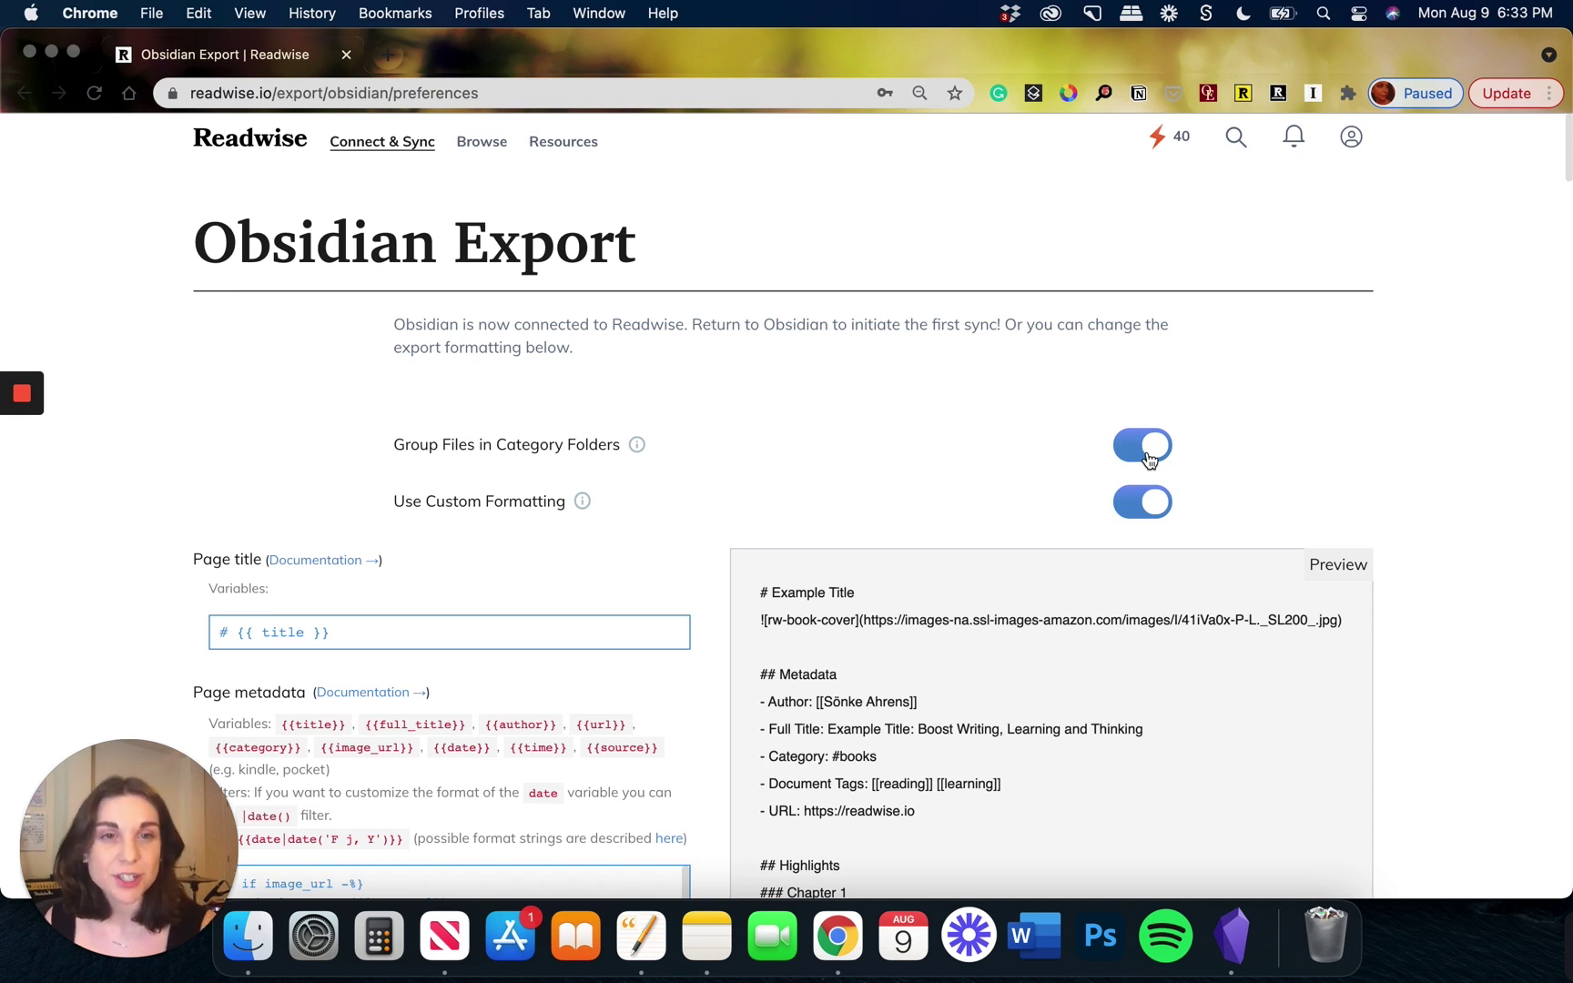
click(1149, 459)
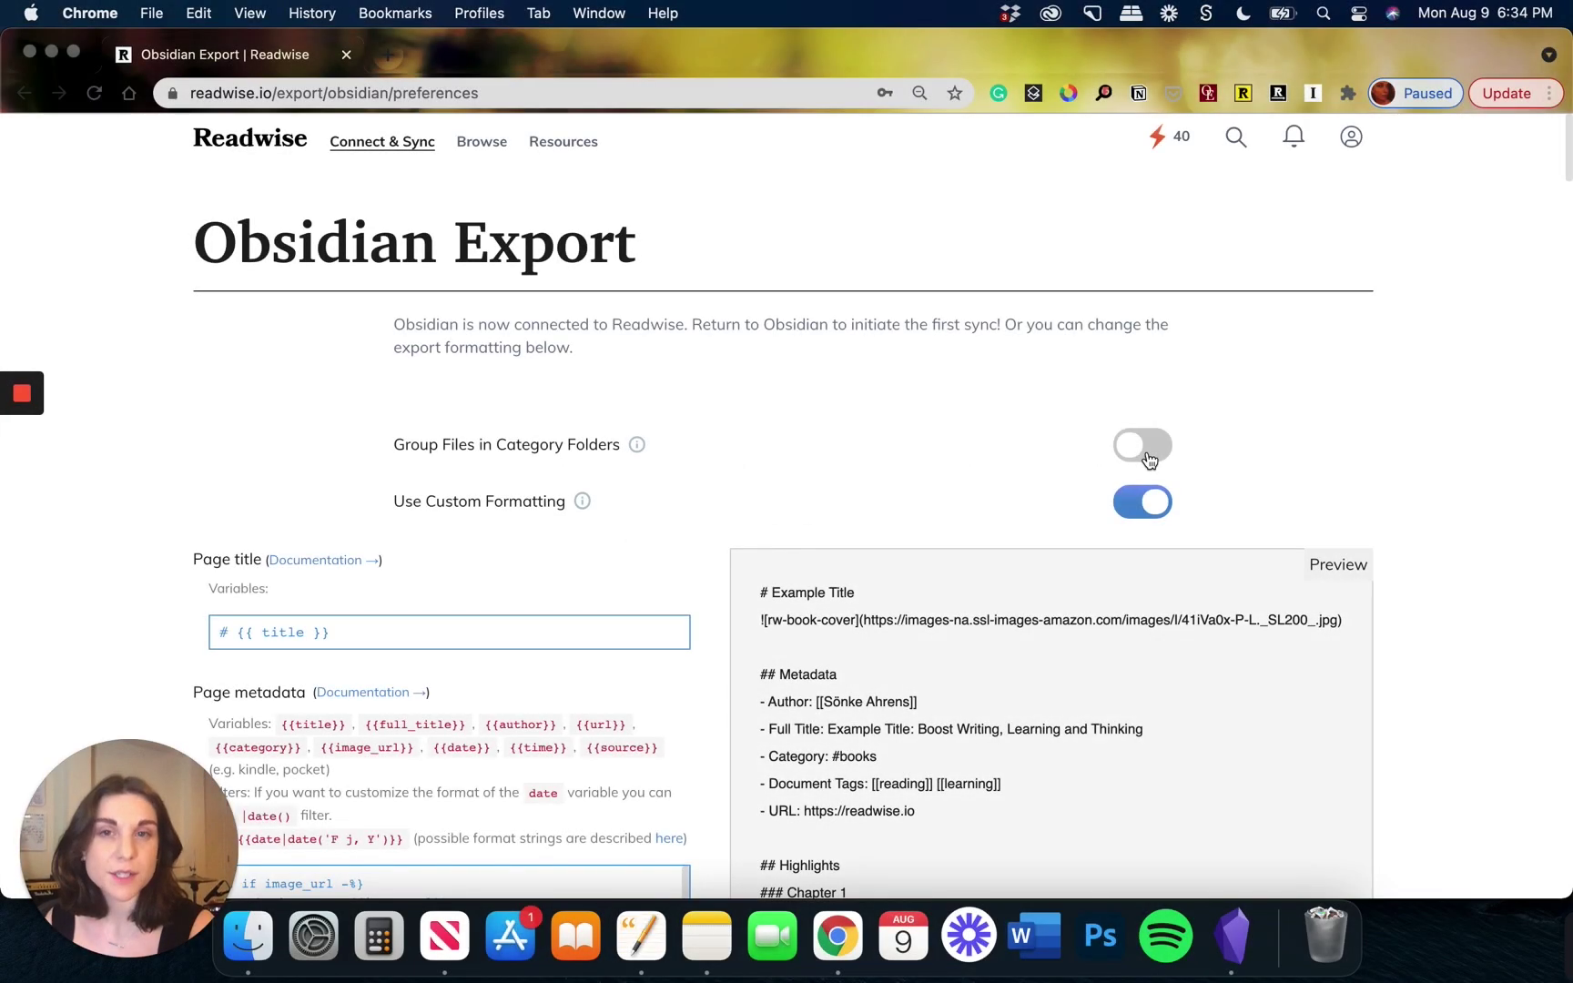
scroll(1149, 460, down, 20)
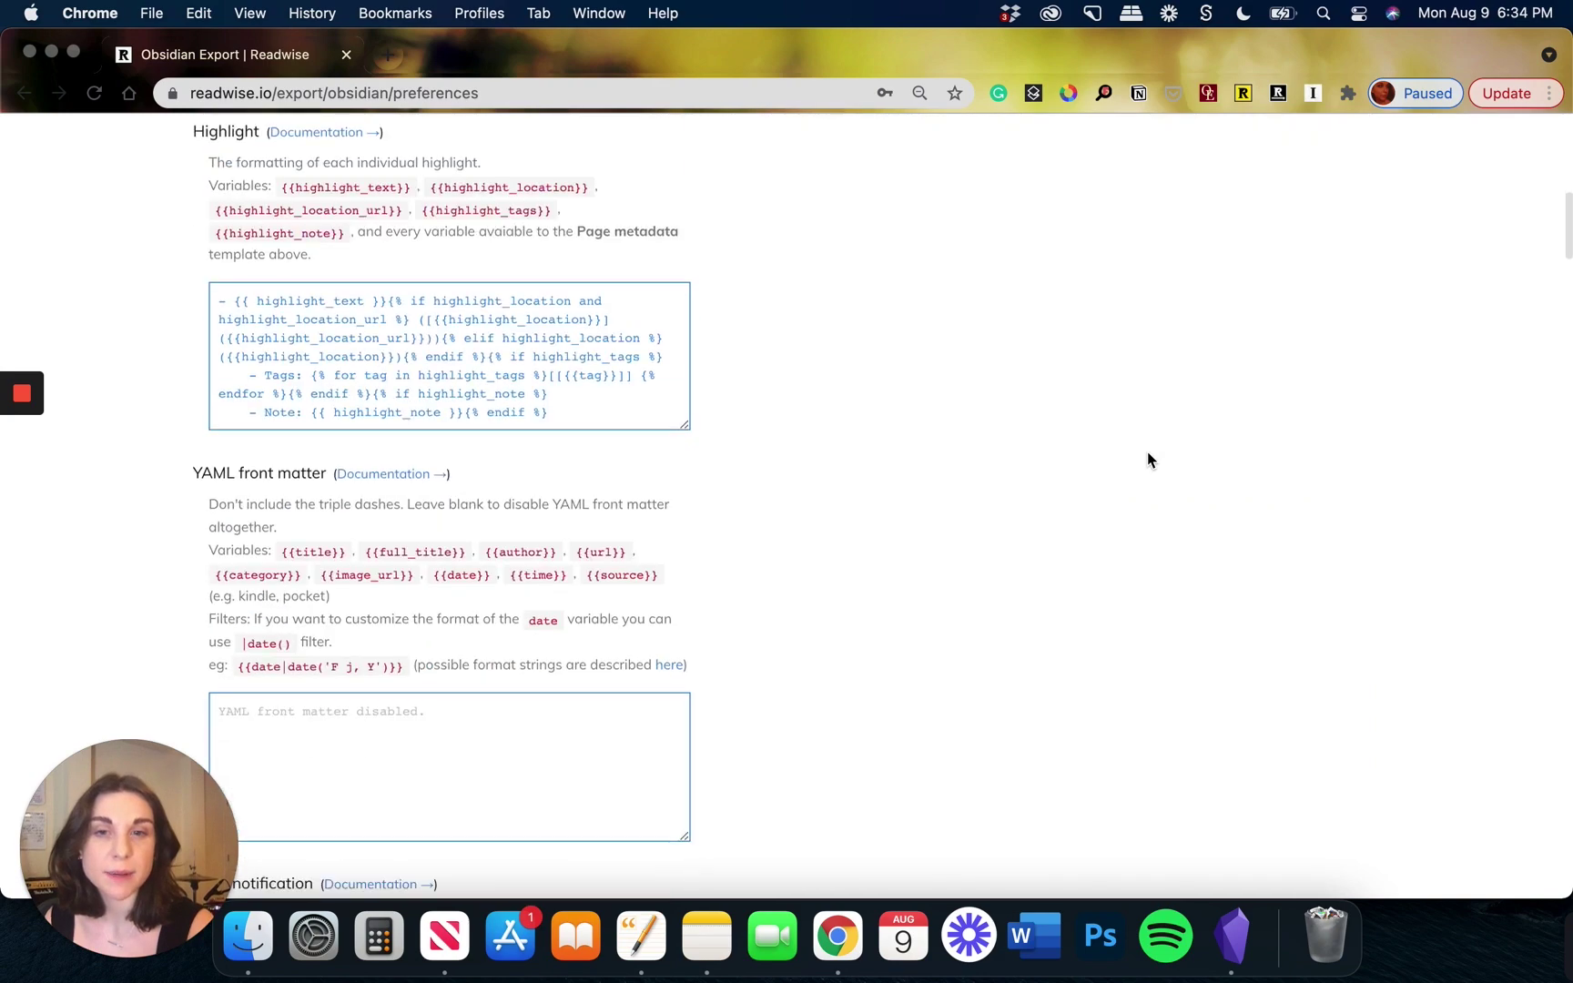
scroll(1148, 460, down, 5)
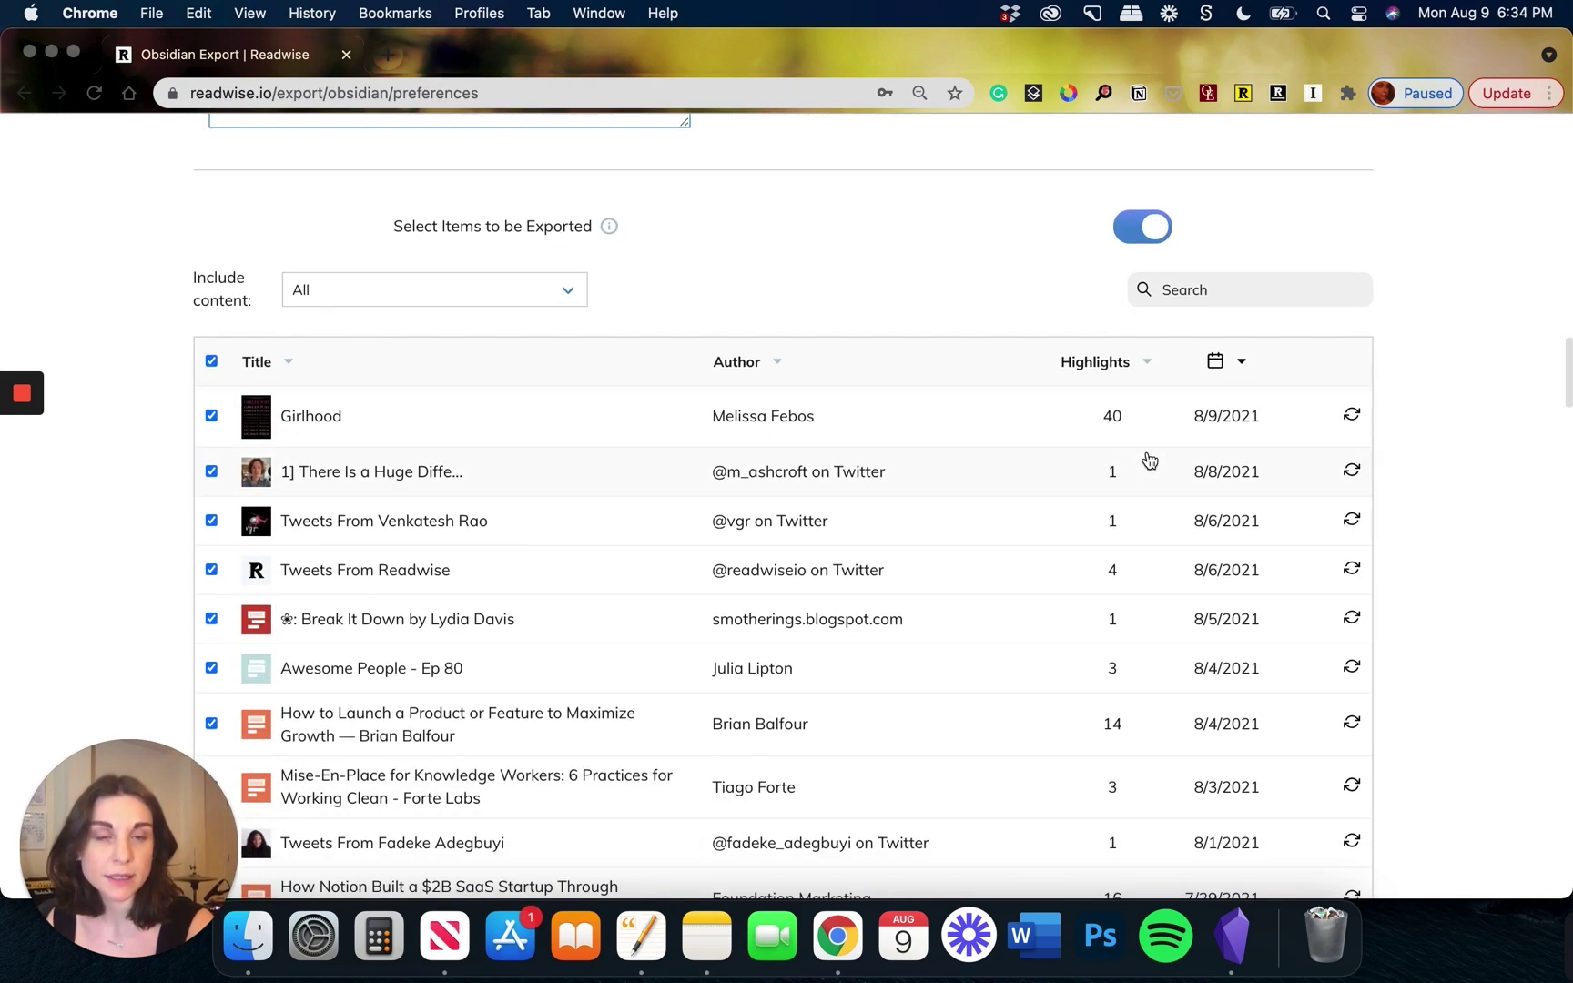
scroll(1148, 455, up, 20)
click(1235, 935)
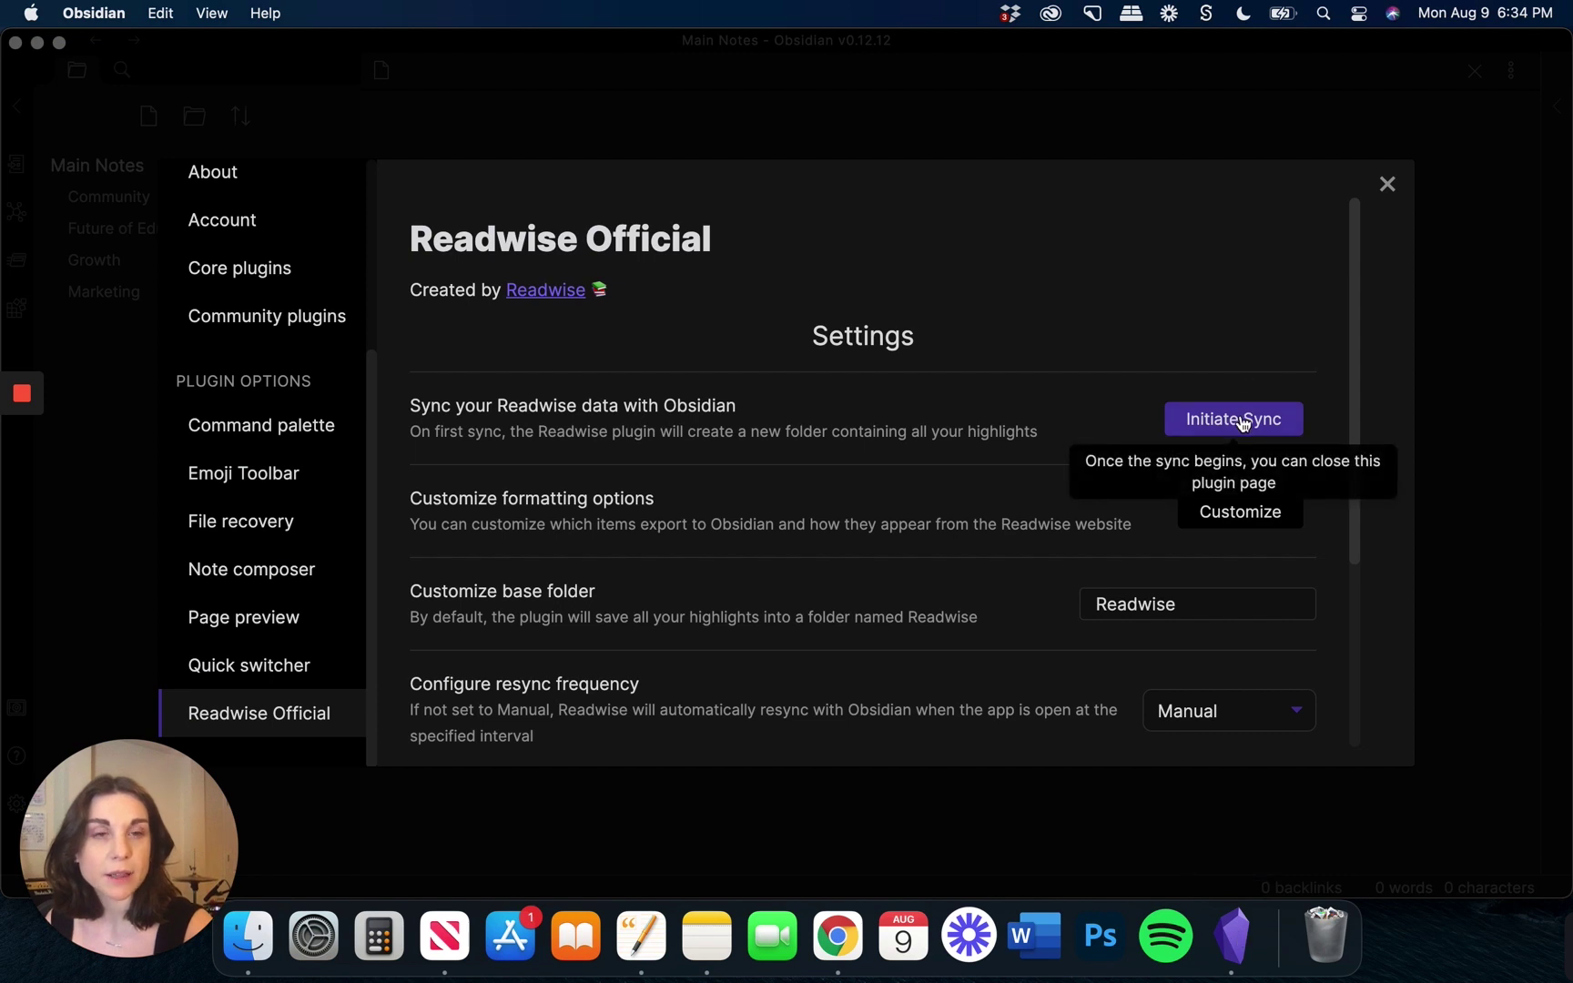
Keep resync on Manual, set the base folder to 'Readwise Highlights', and initiate the sync
scroll(1186, 598, down, 2)
click(1187, 616)
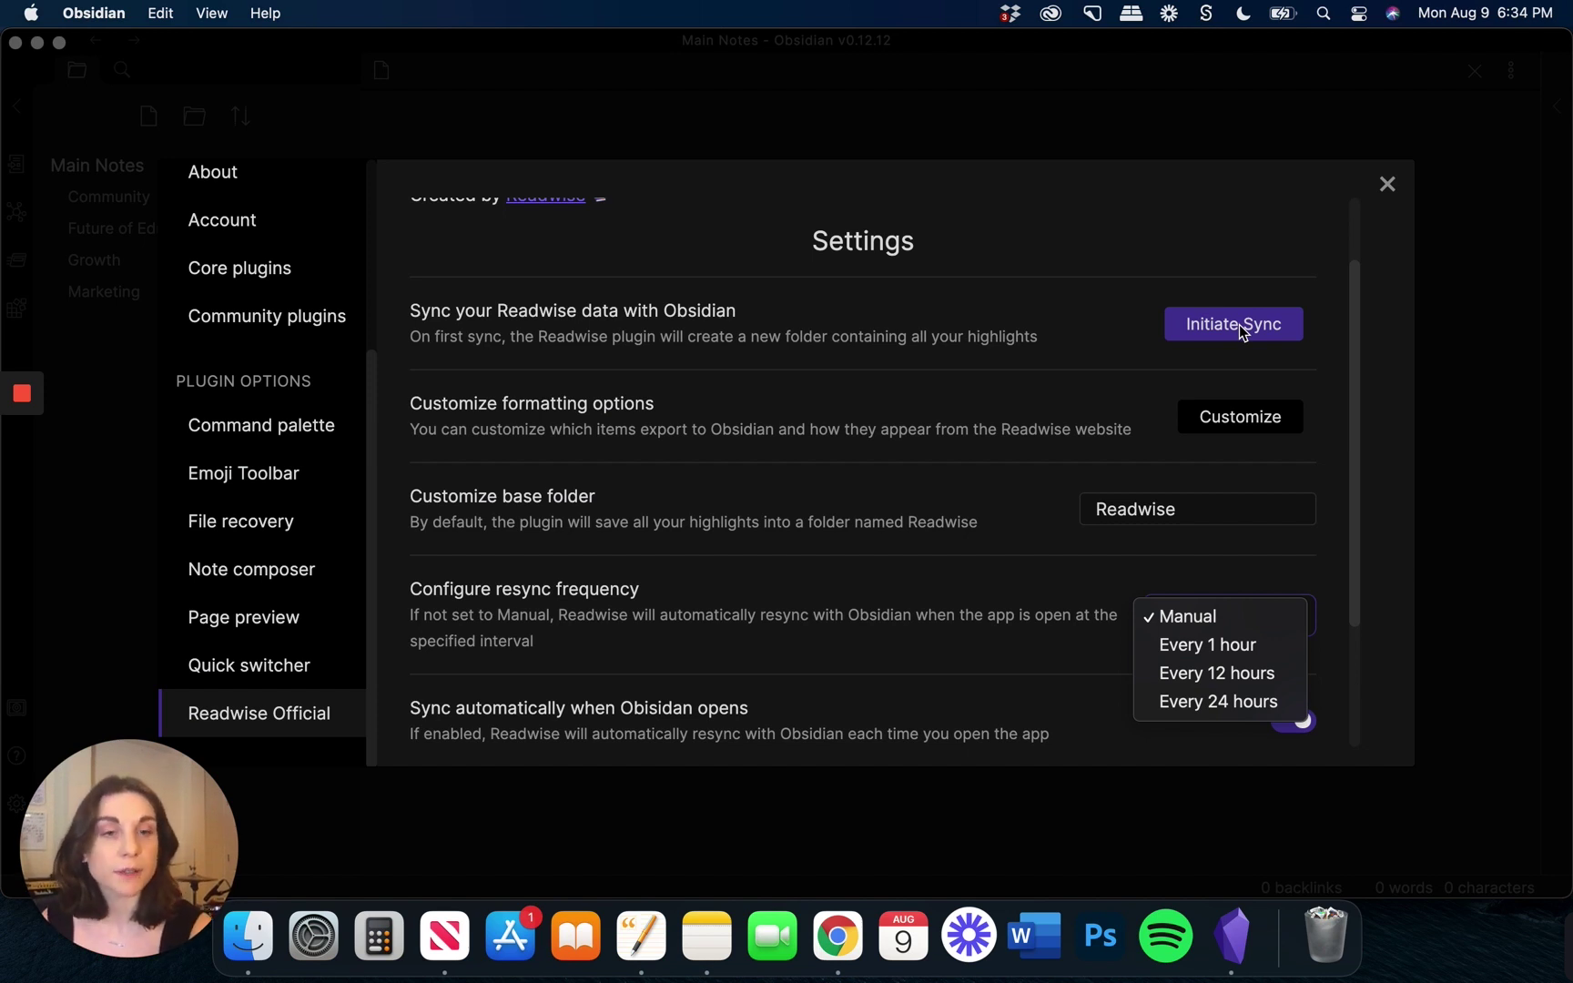
click(1195, 623)
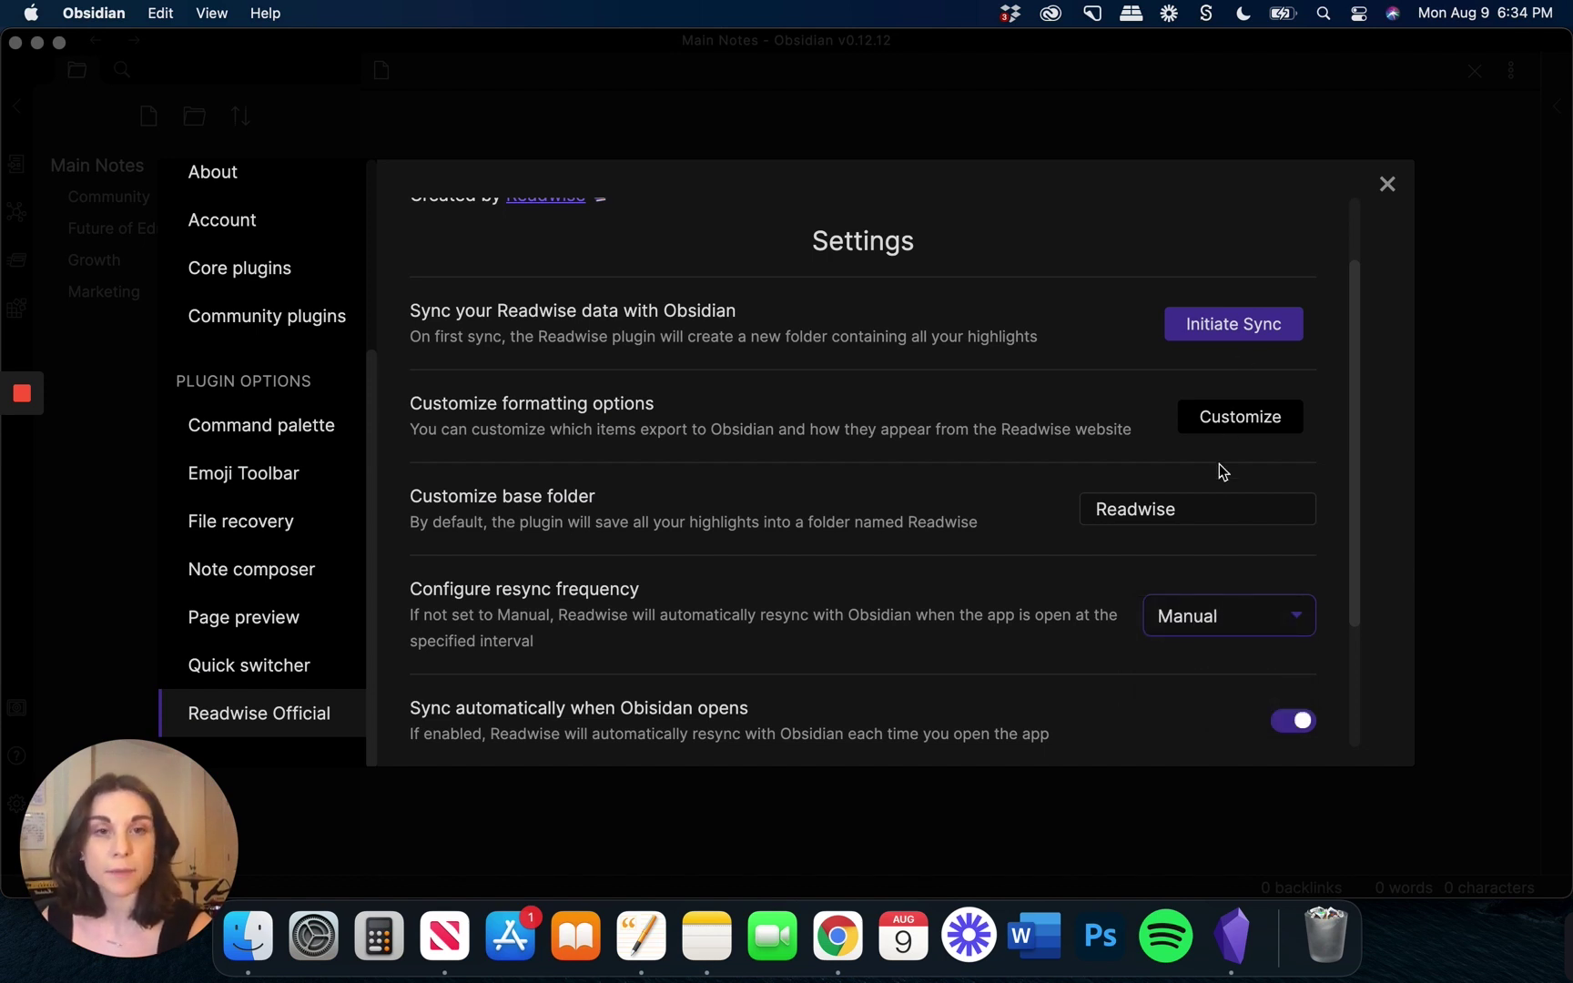
click(1204, 509)
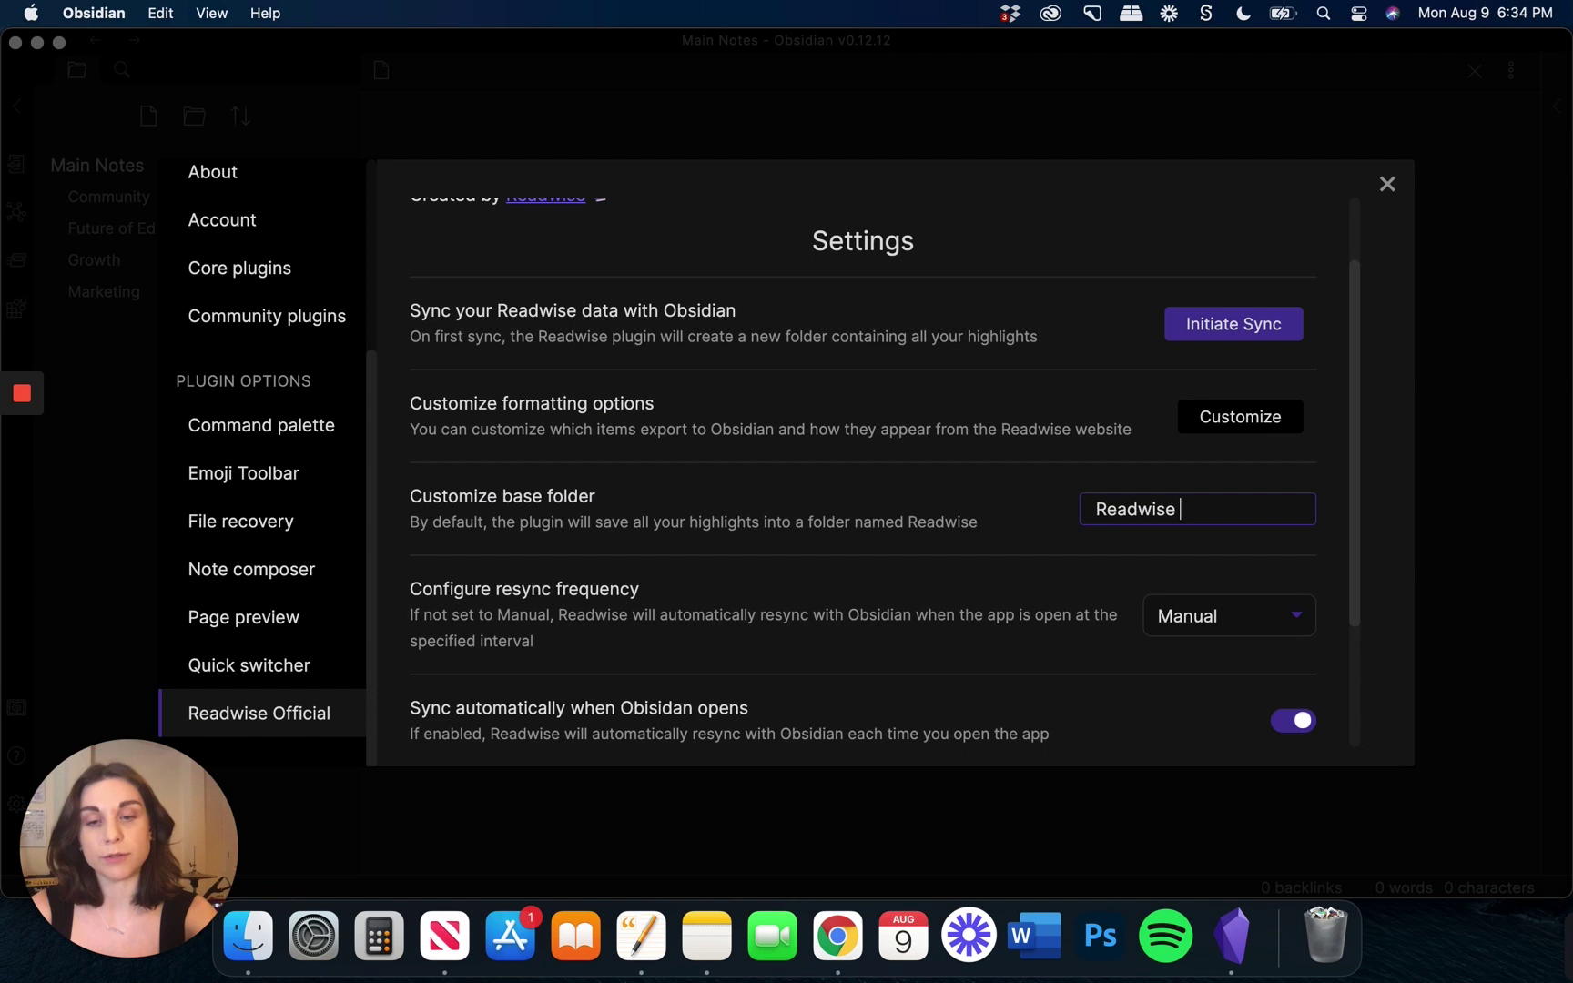
text(Highlights)
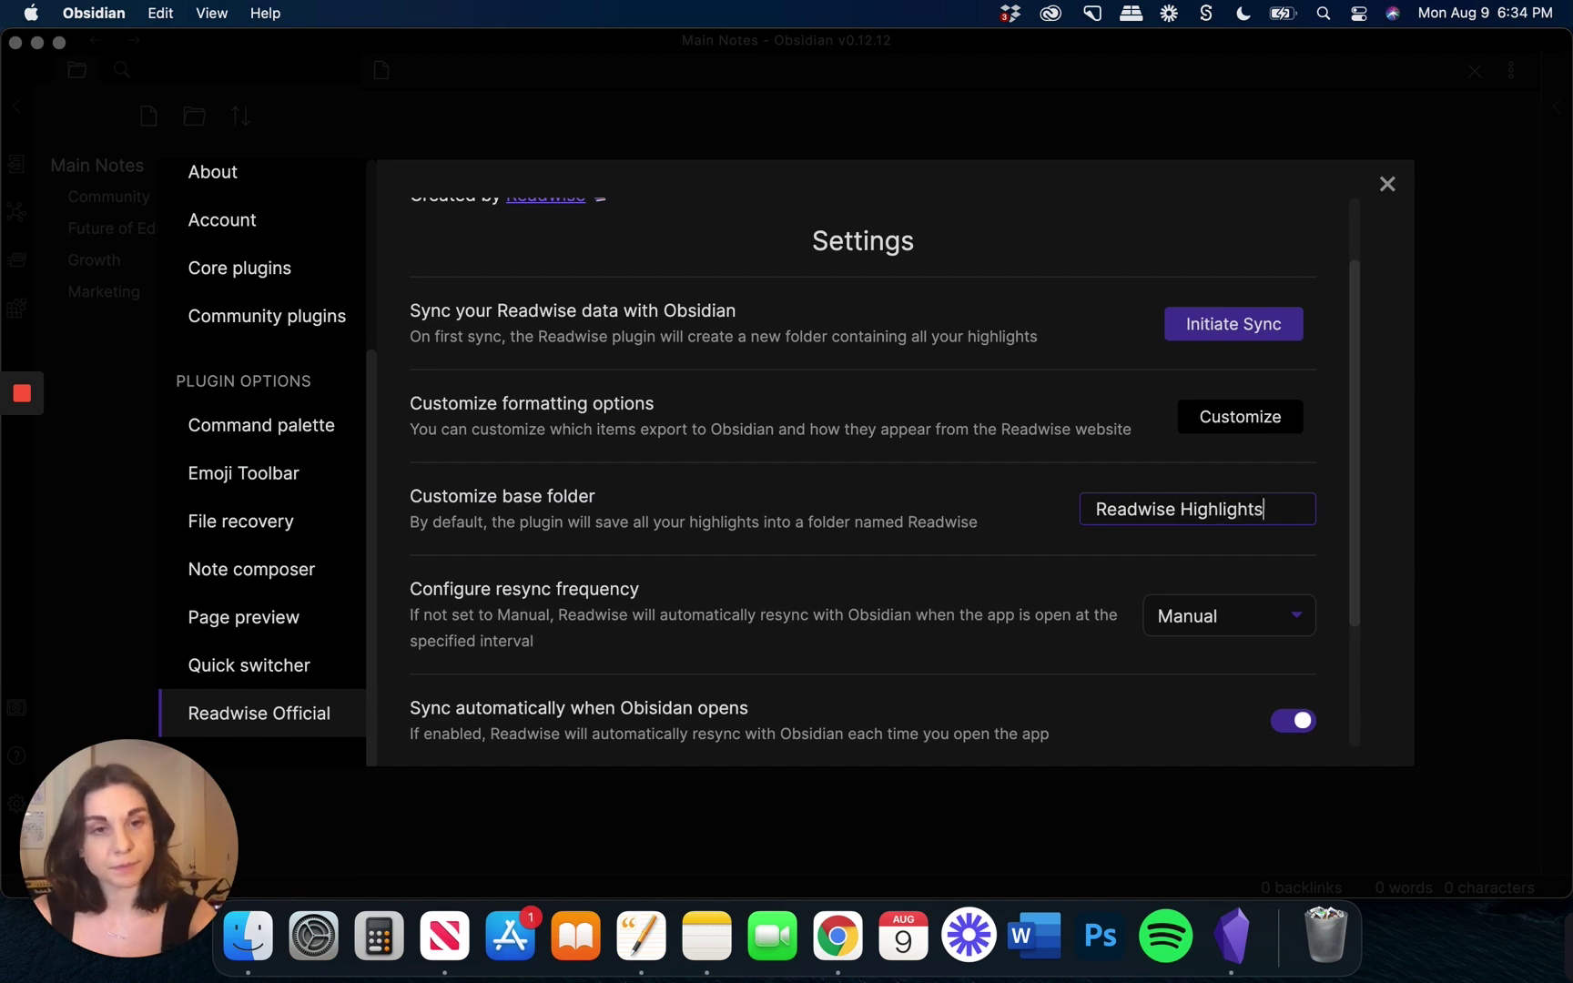
click(1218, 326)
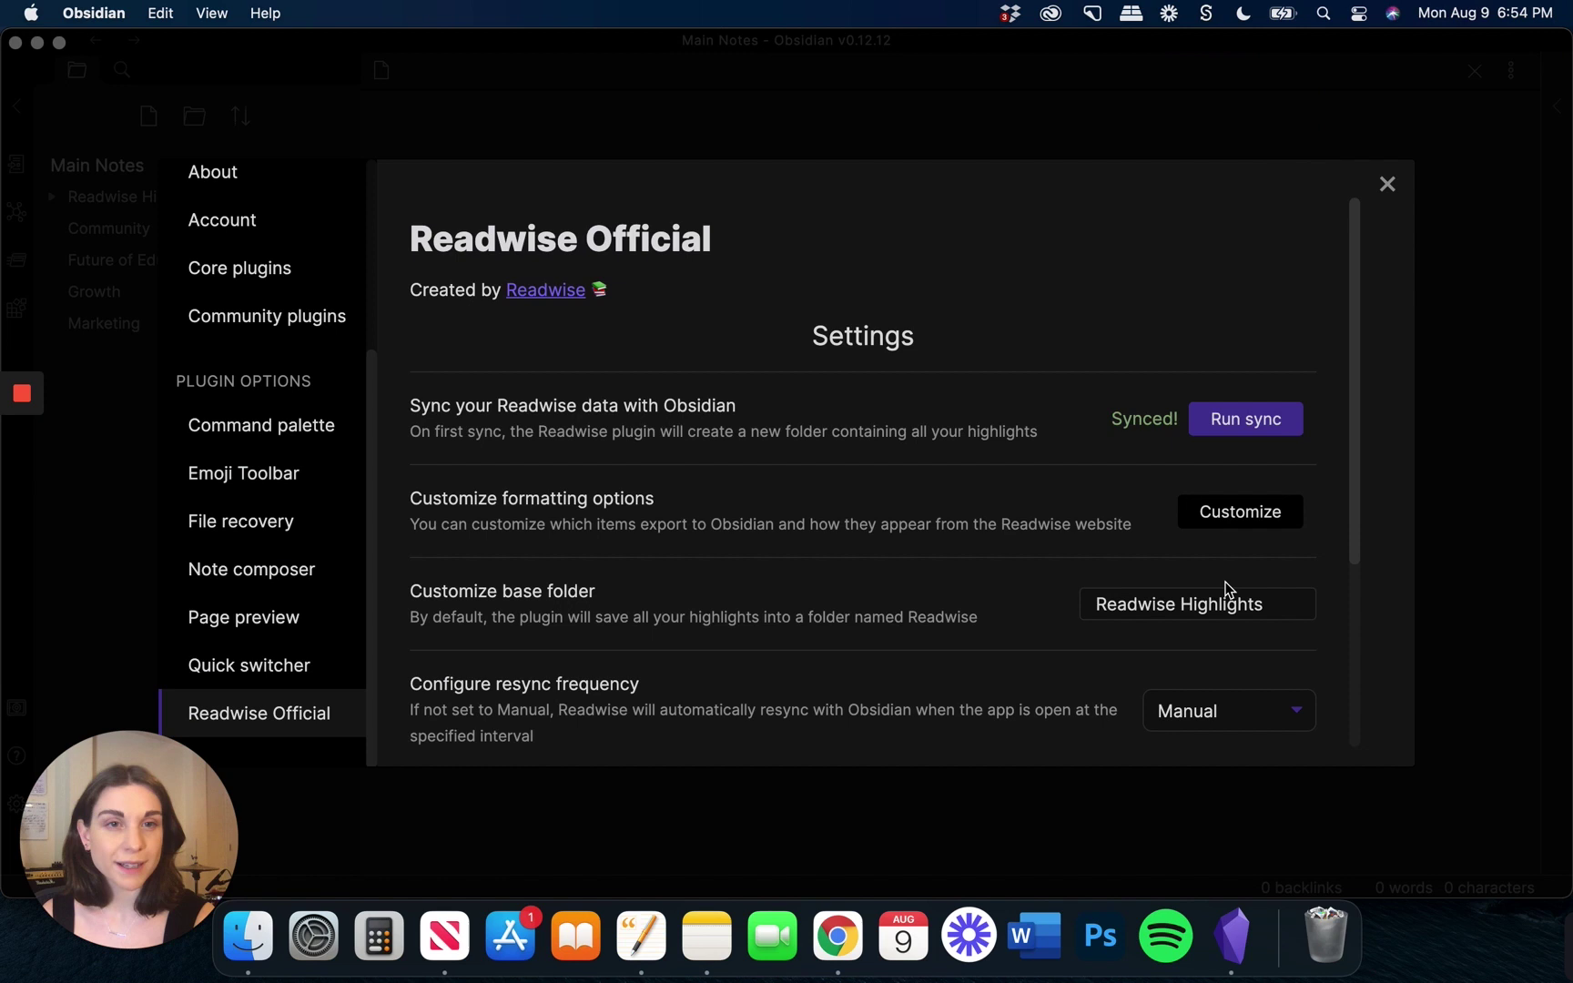
Close the plugin settings and expand the Readwise Highlights folder in the file explorer
click(1387, 184)
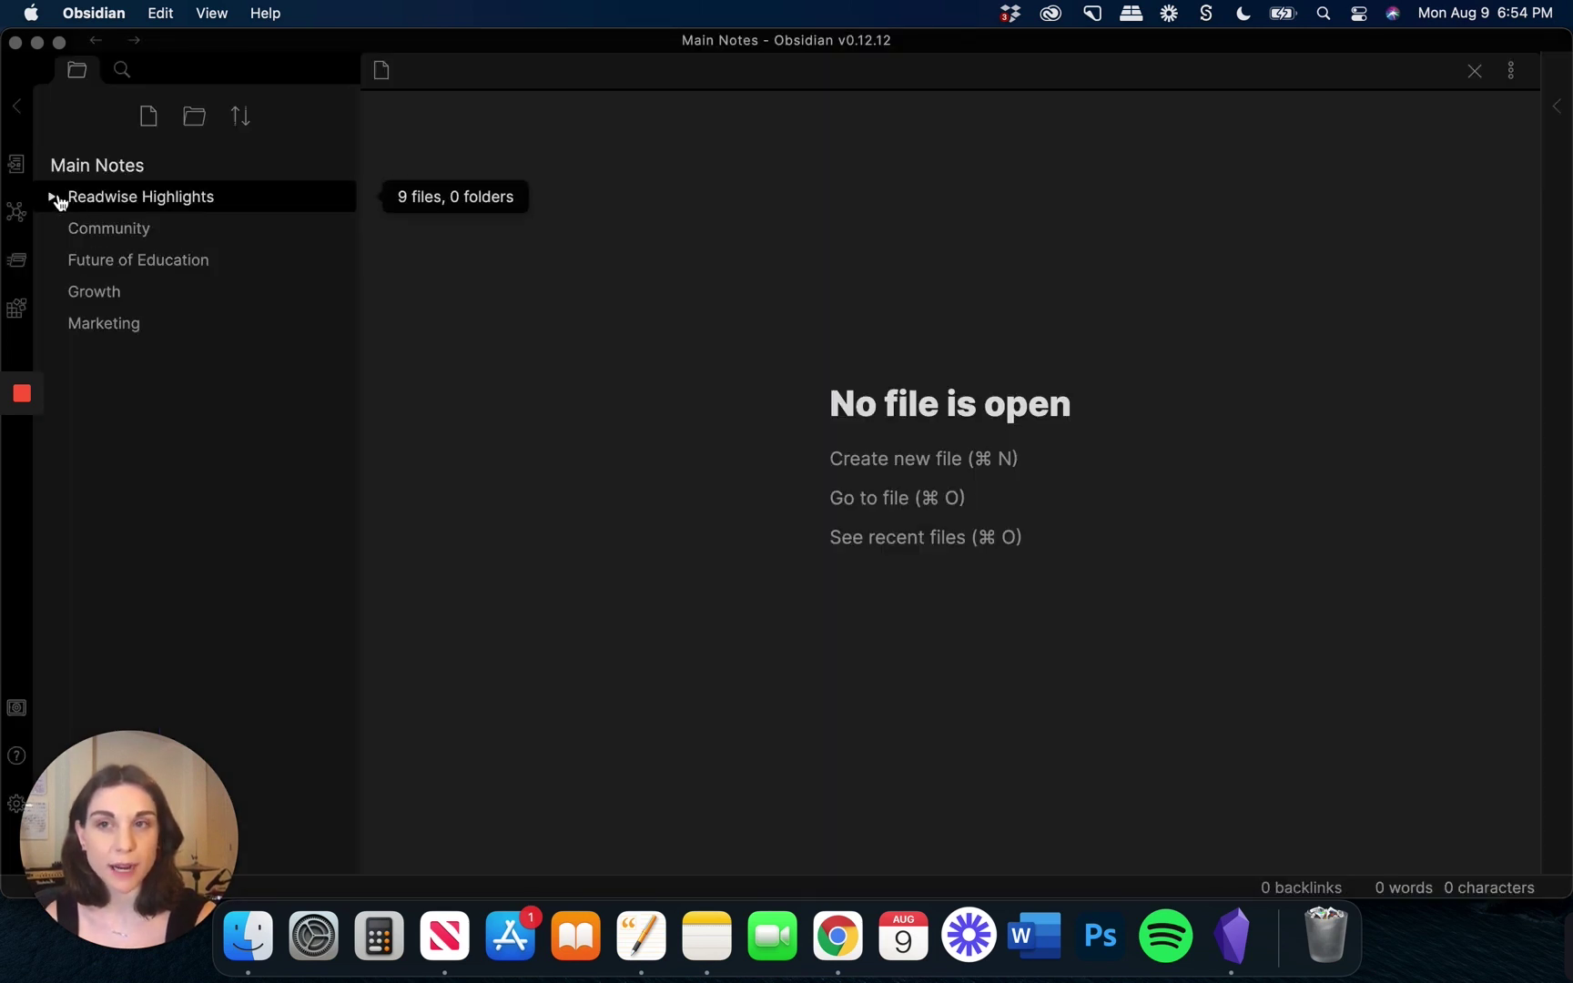
click(208, 204)
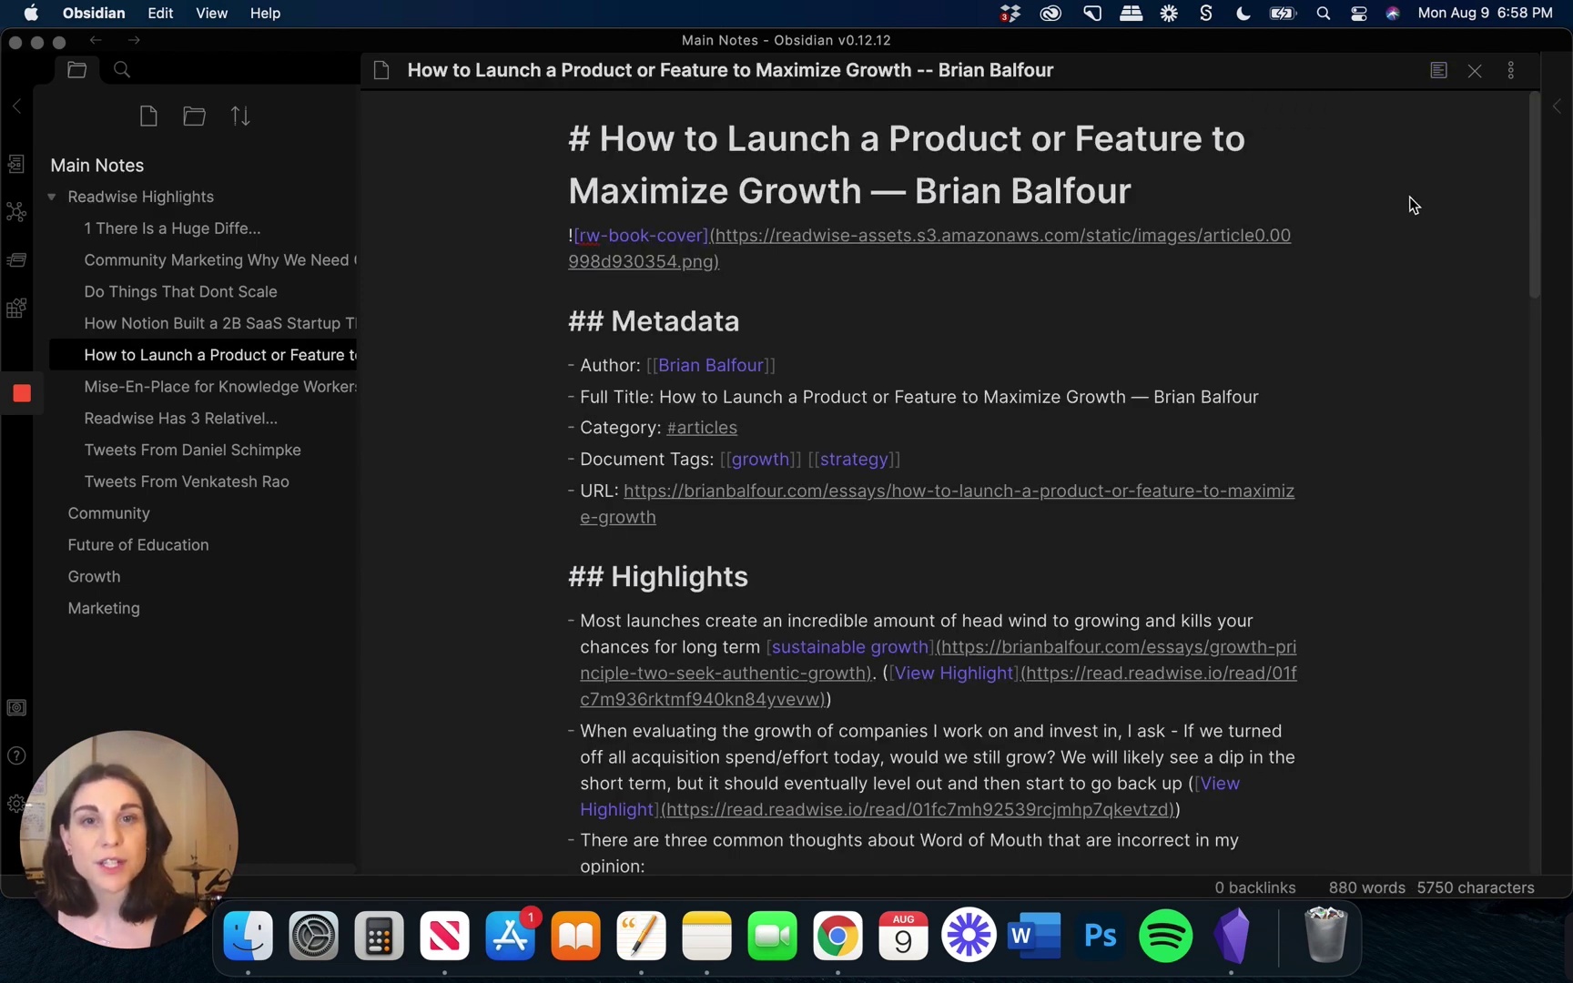
Switch the product-launch note to reading view and scroll through its metadata, highlights and diagram
click(1438, 71)
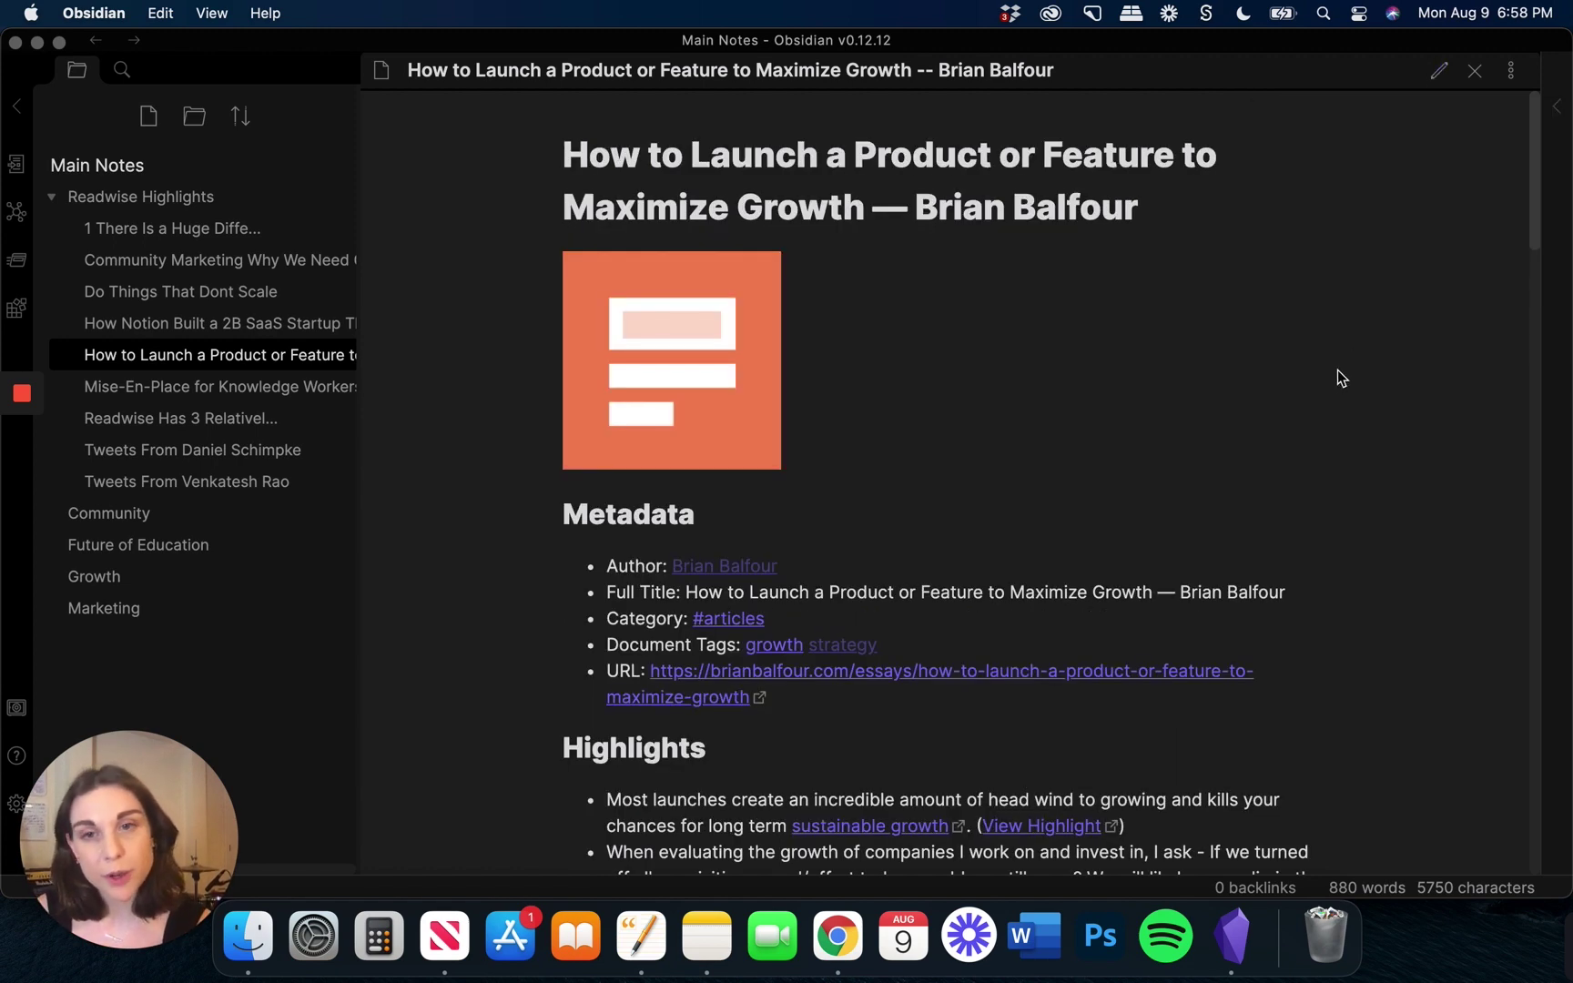
scroll(1337, 369, down, 3)
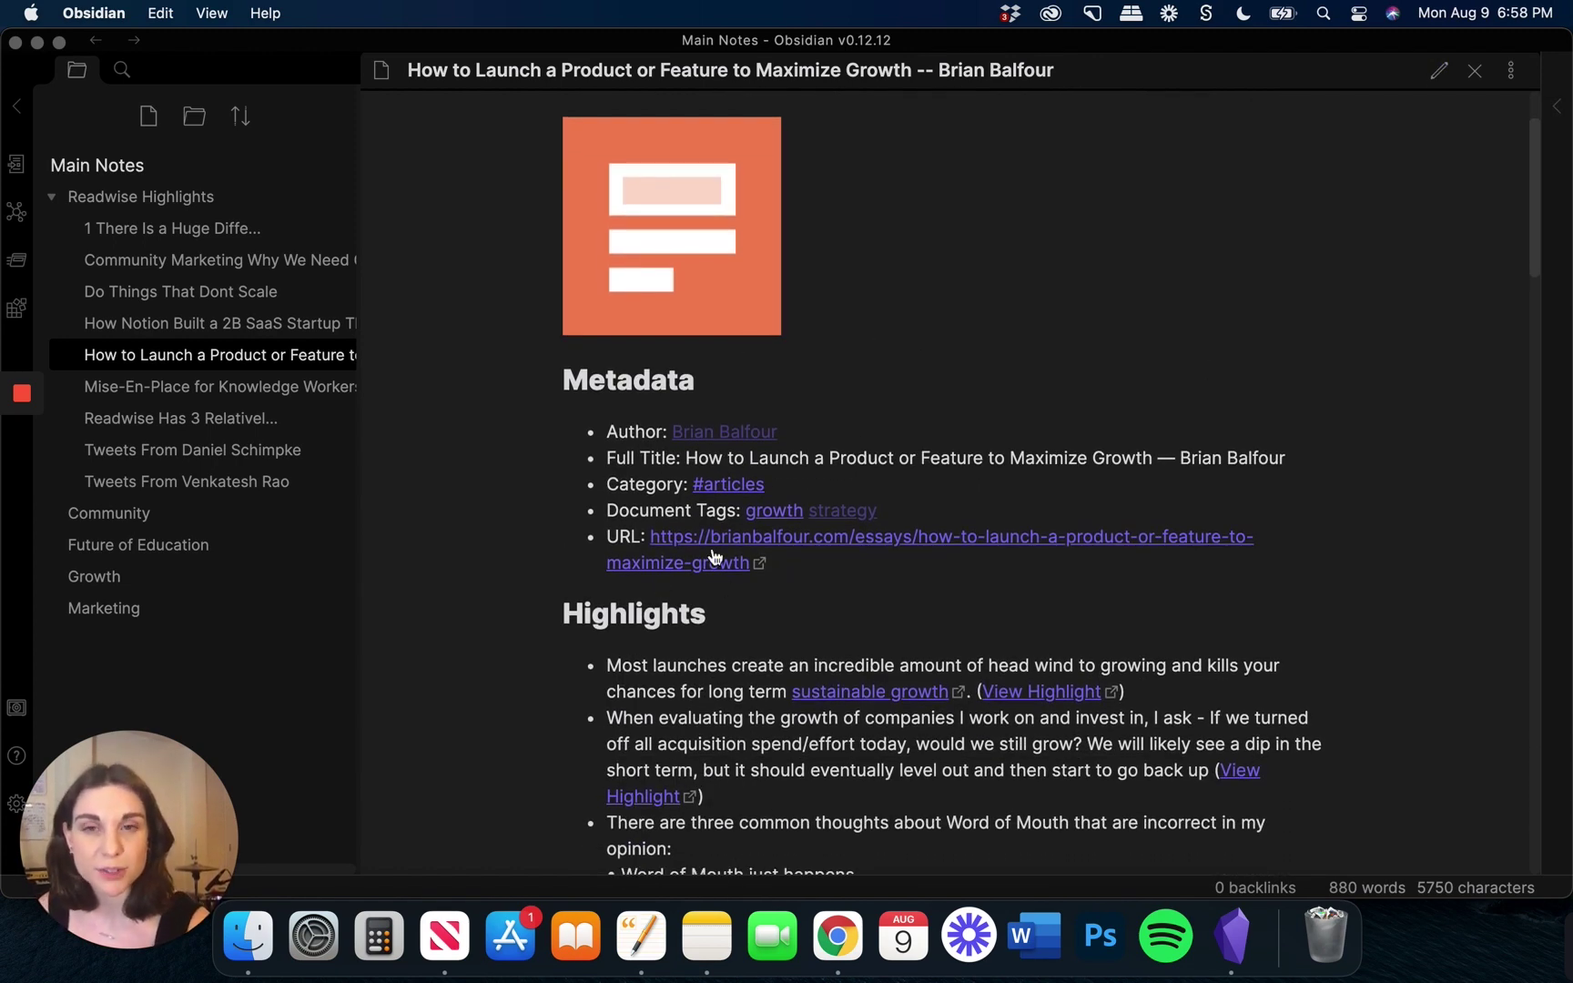
scroll(765, 574, down, 6)
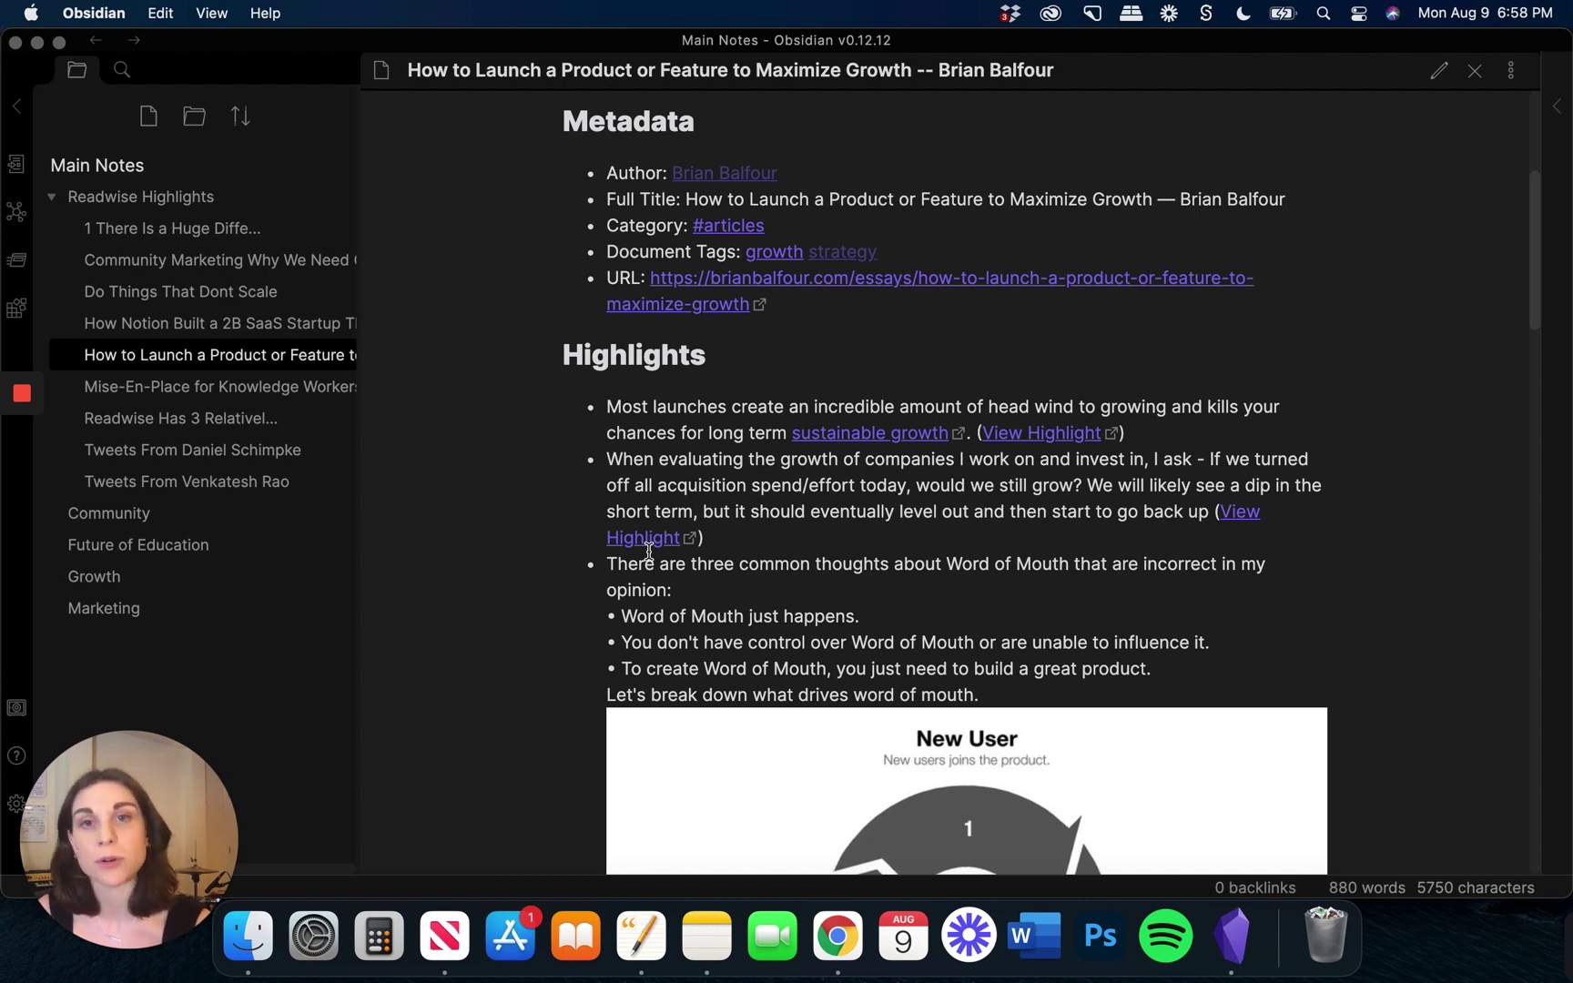
scroll(649, 551, down, 5)
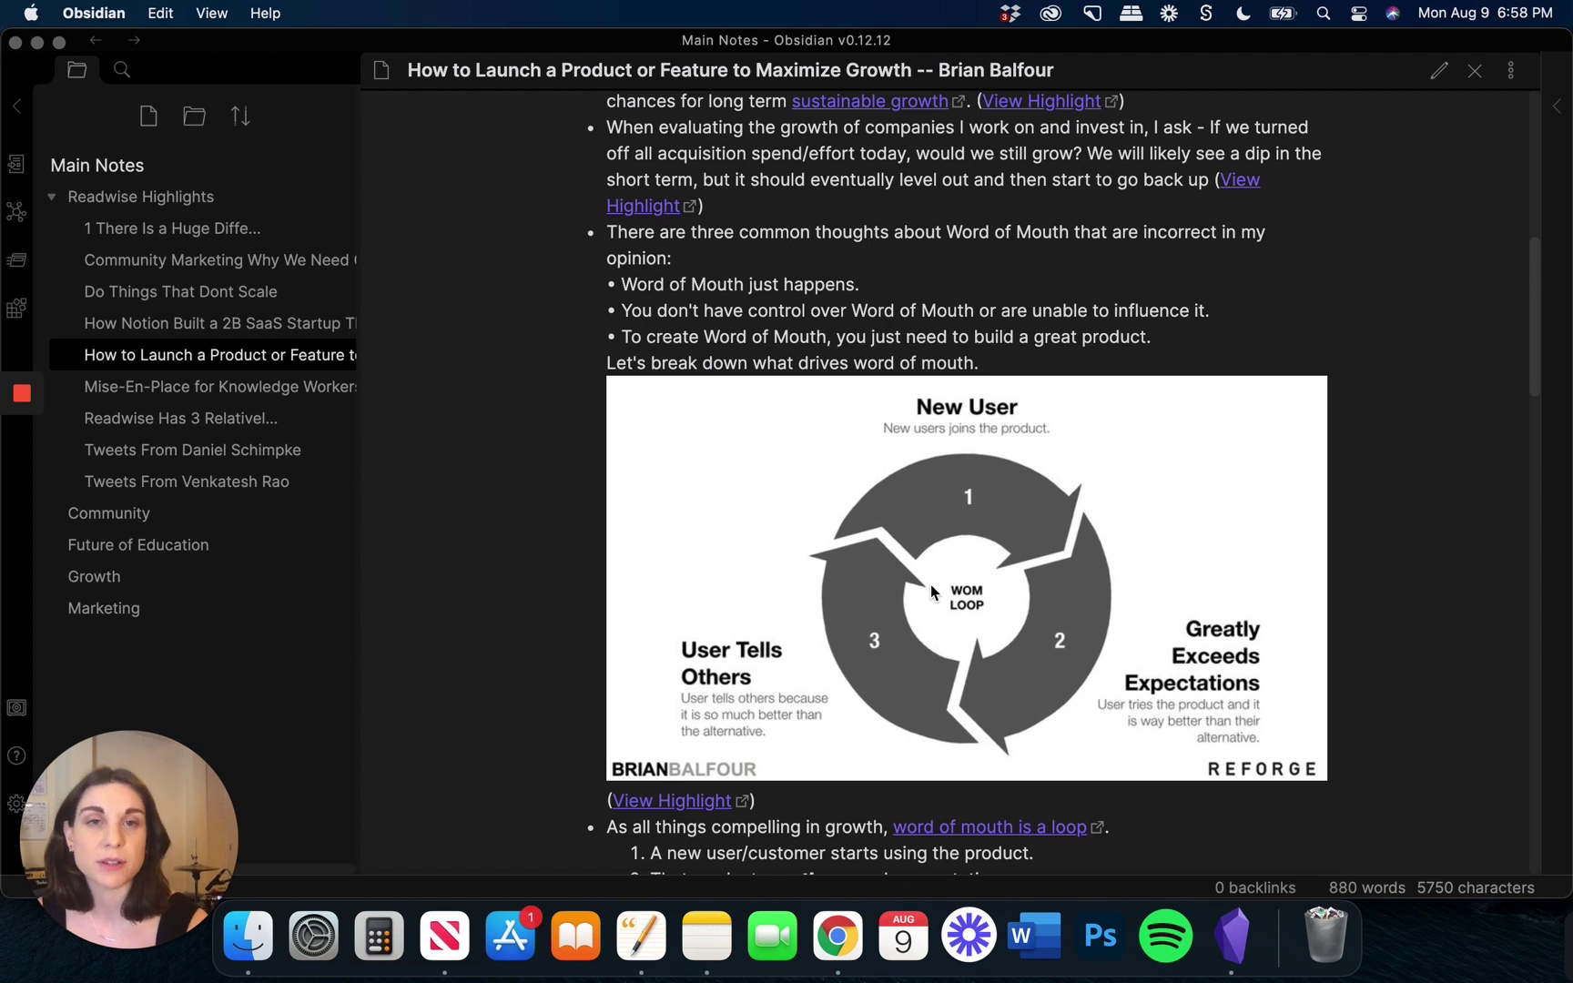
scroll(932, 592, up, 1)
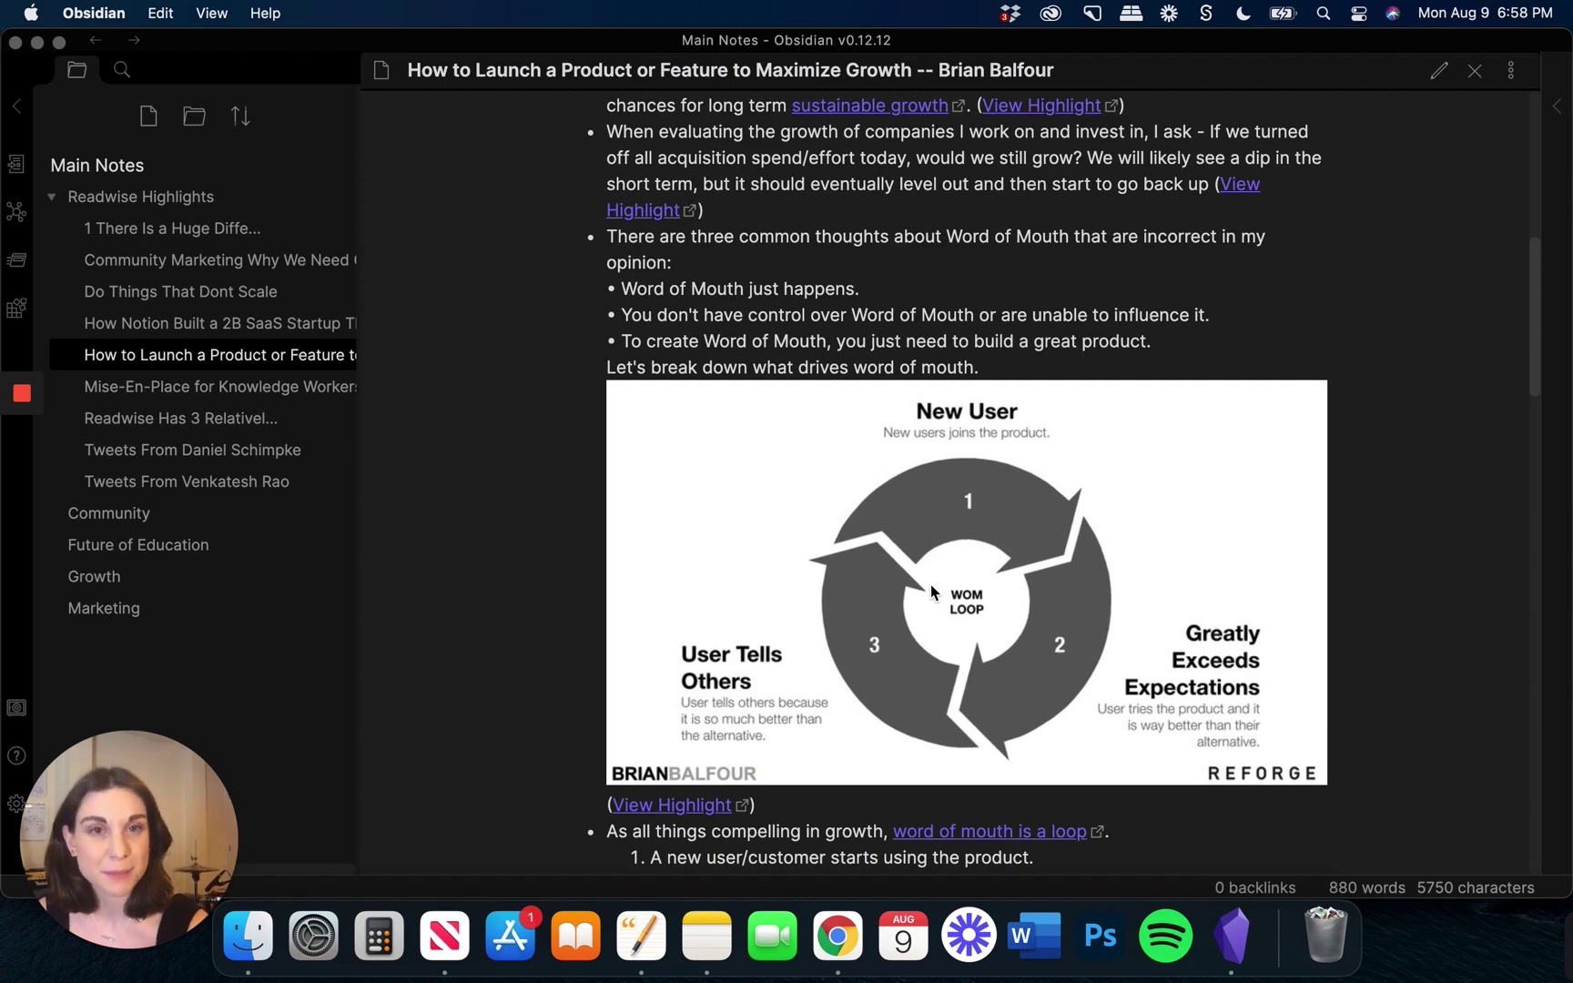
scroll(932, 591, up, 10)
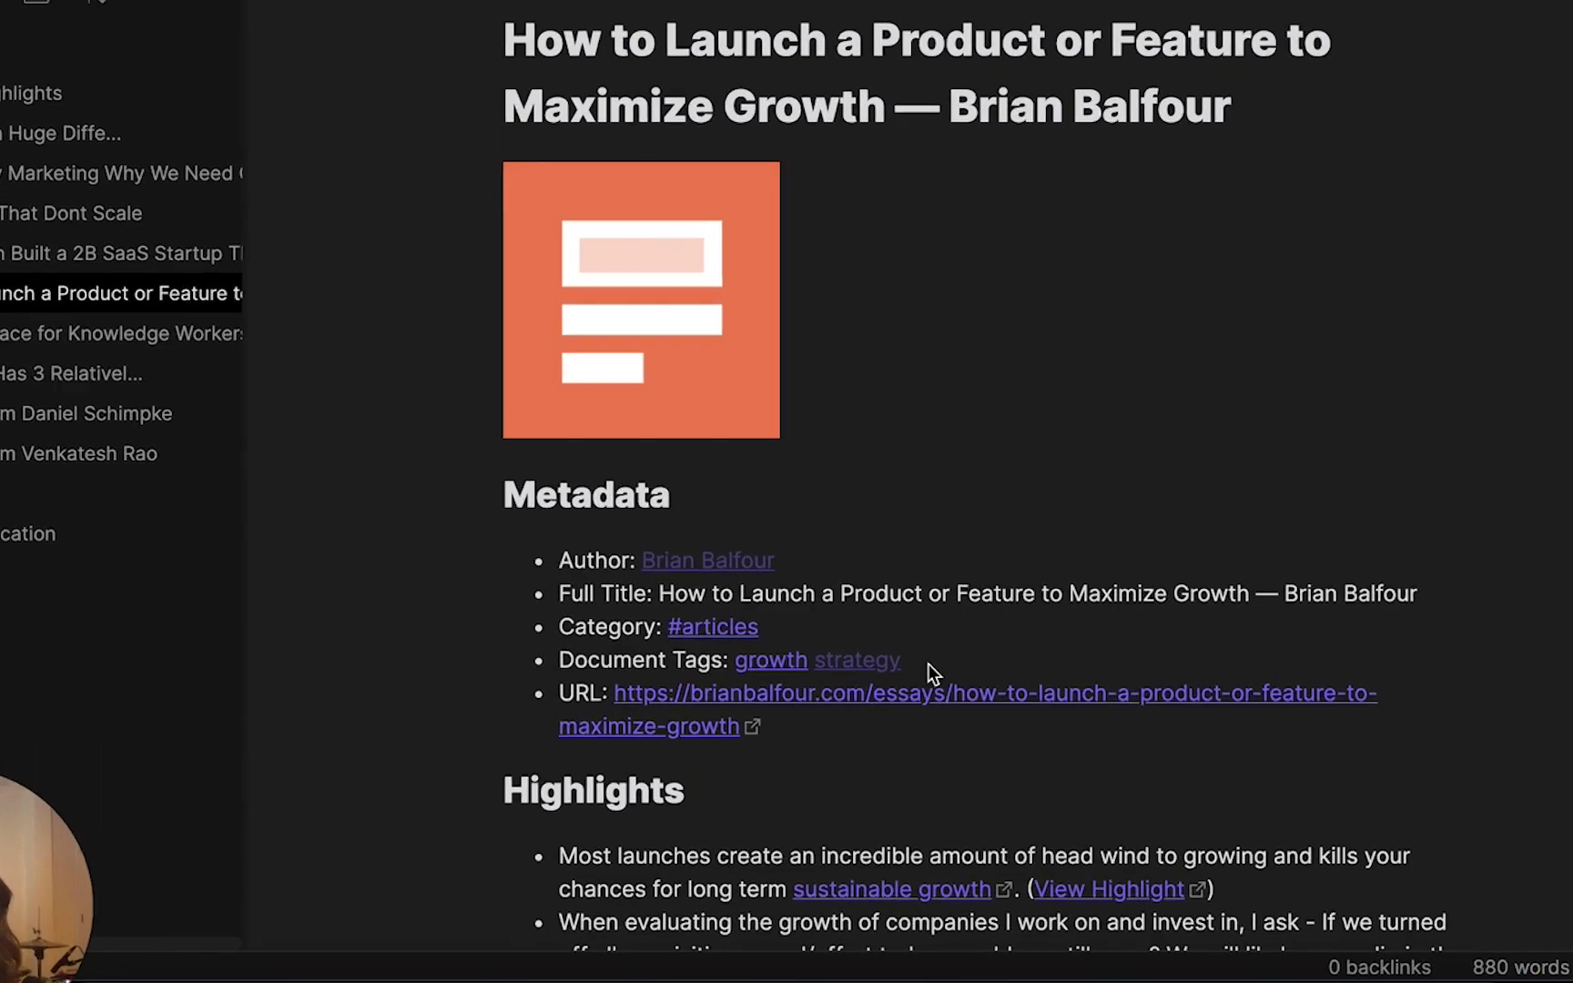
Select the Document Tags line, then a highlight together with its growth tag
drag(888, 652, 597, 646)
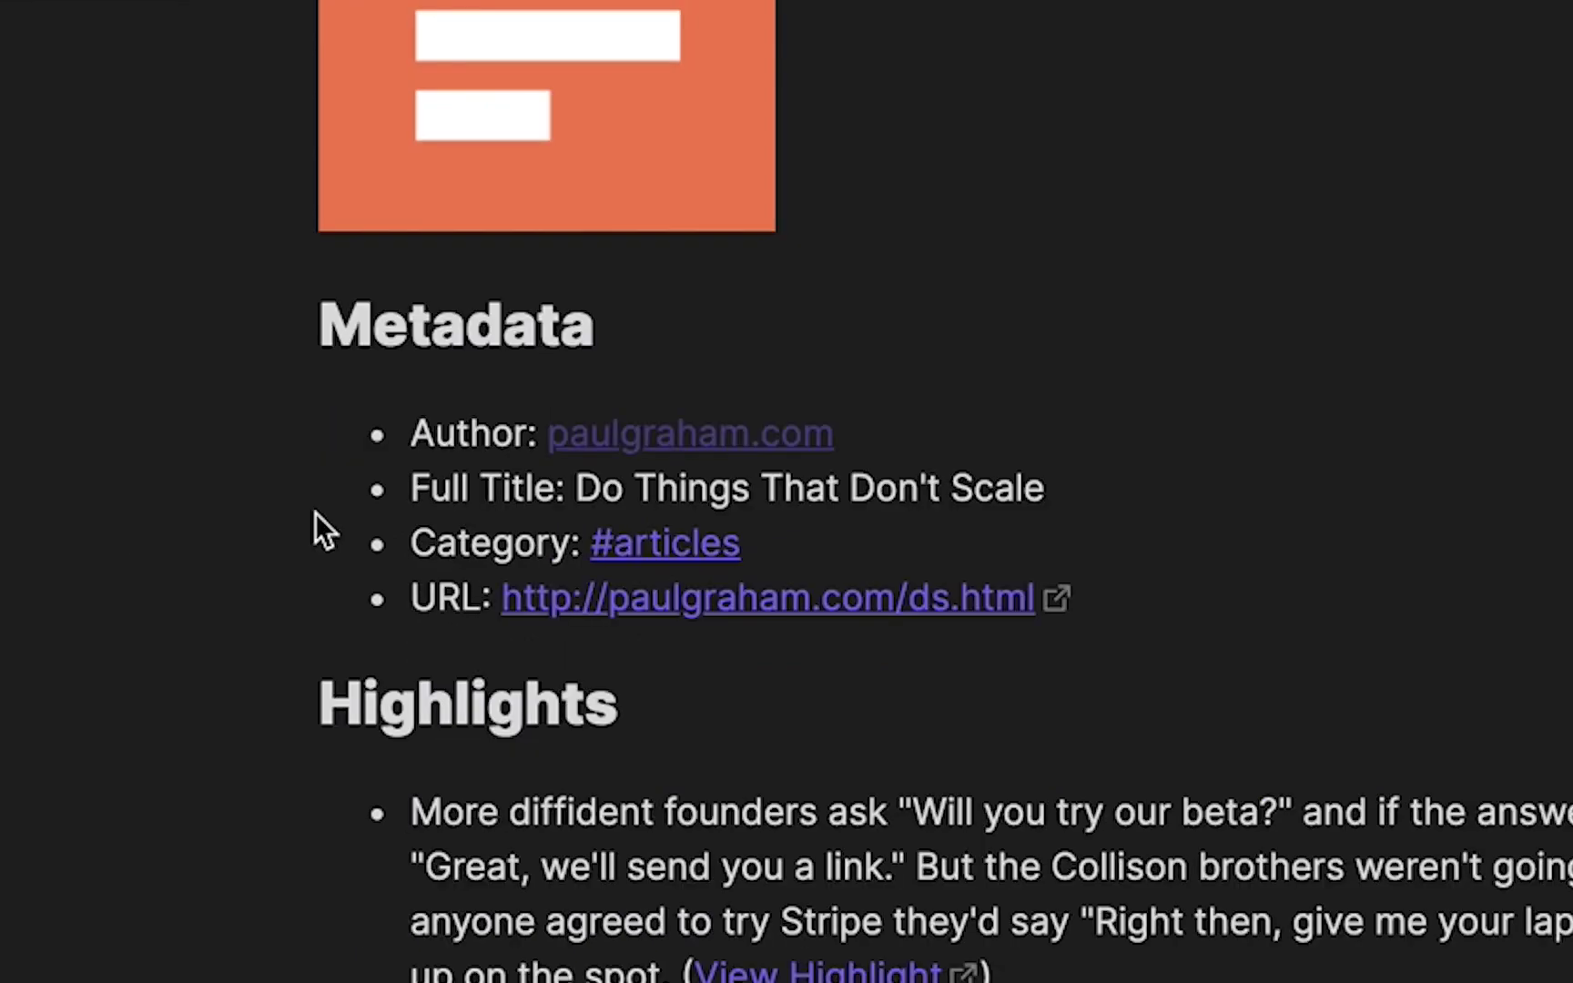
scroll(377, 524, down, 13)
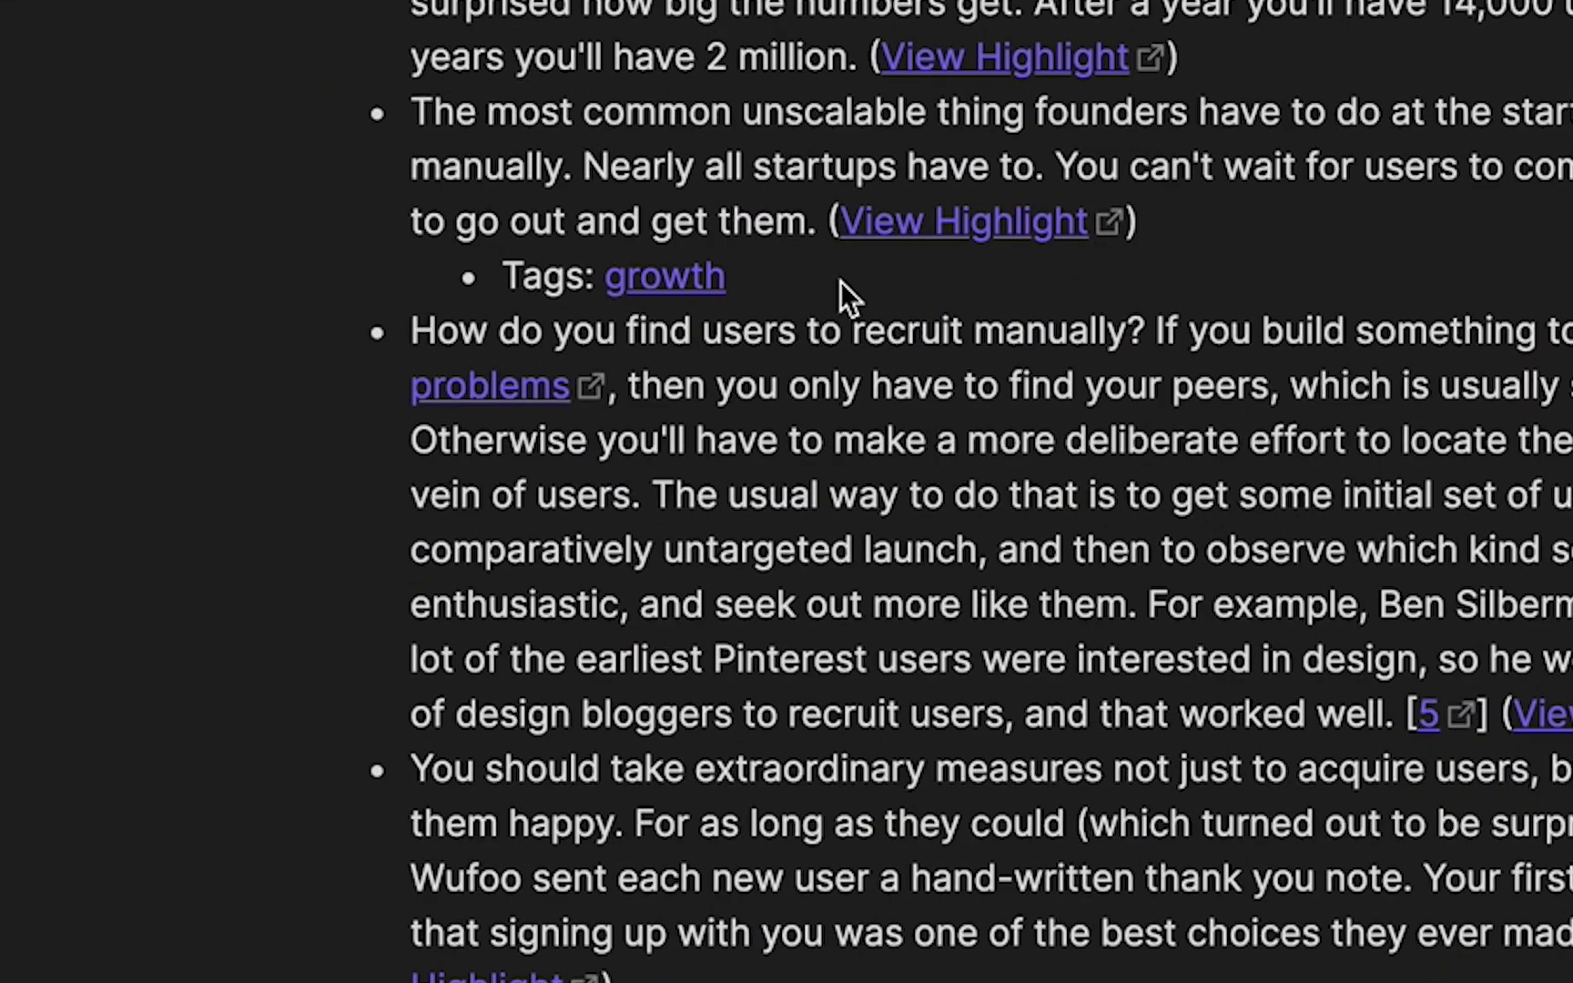
drag(840, 281, 283, 90)
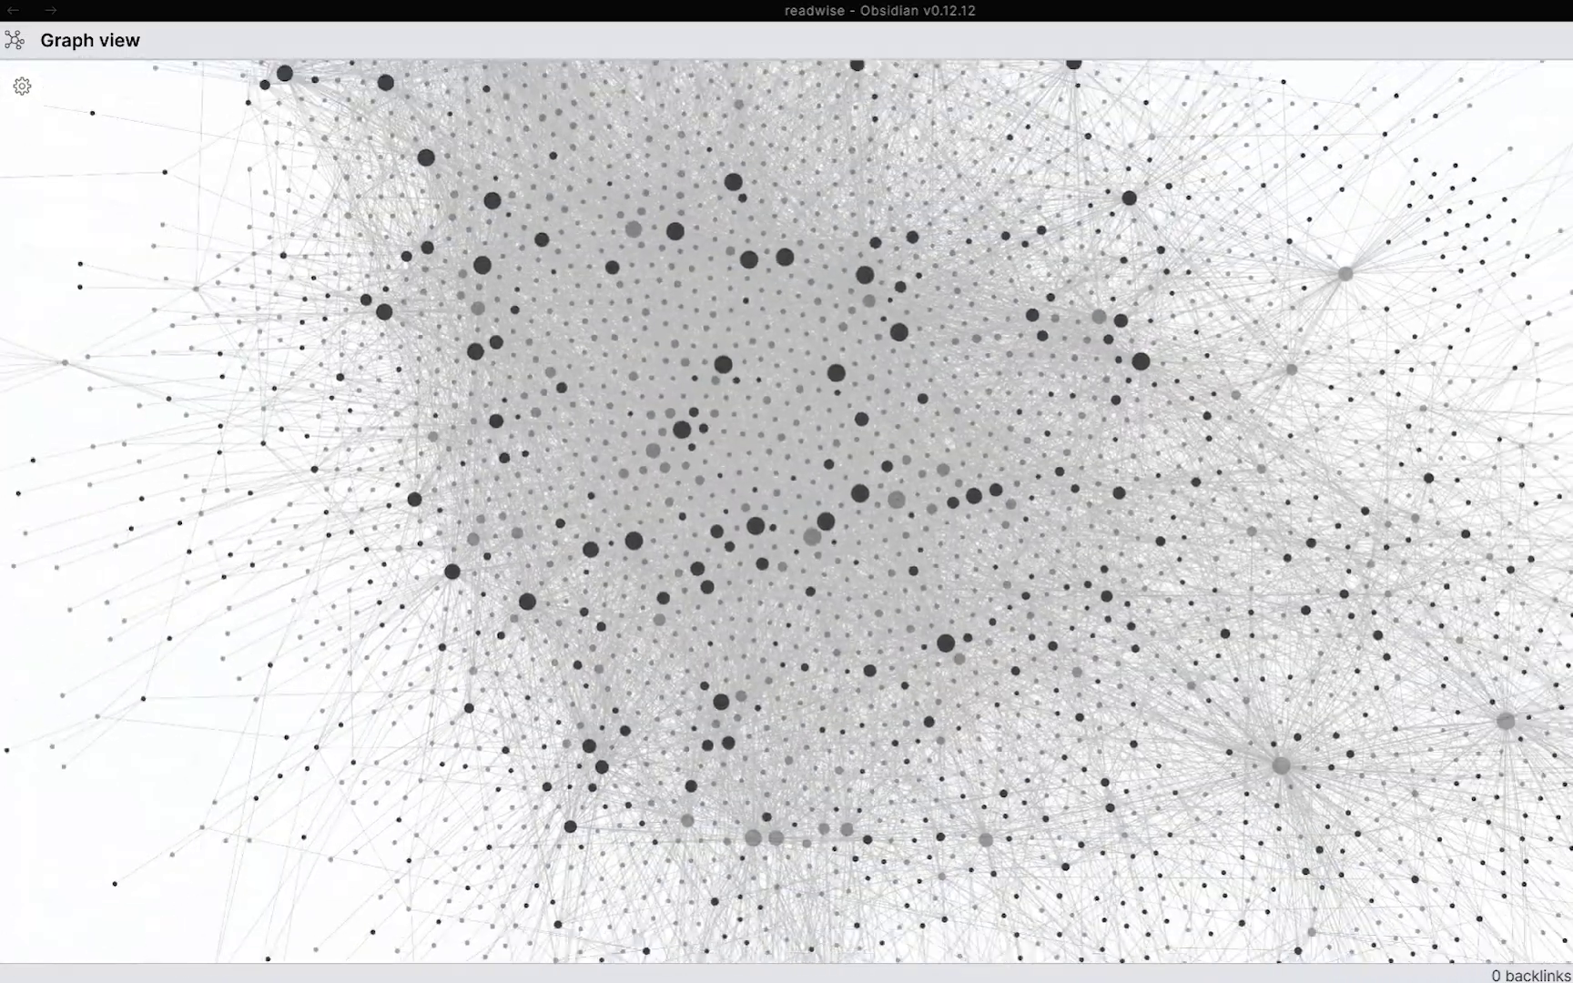
scroll(786, 509, down, 8)
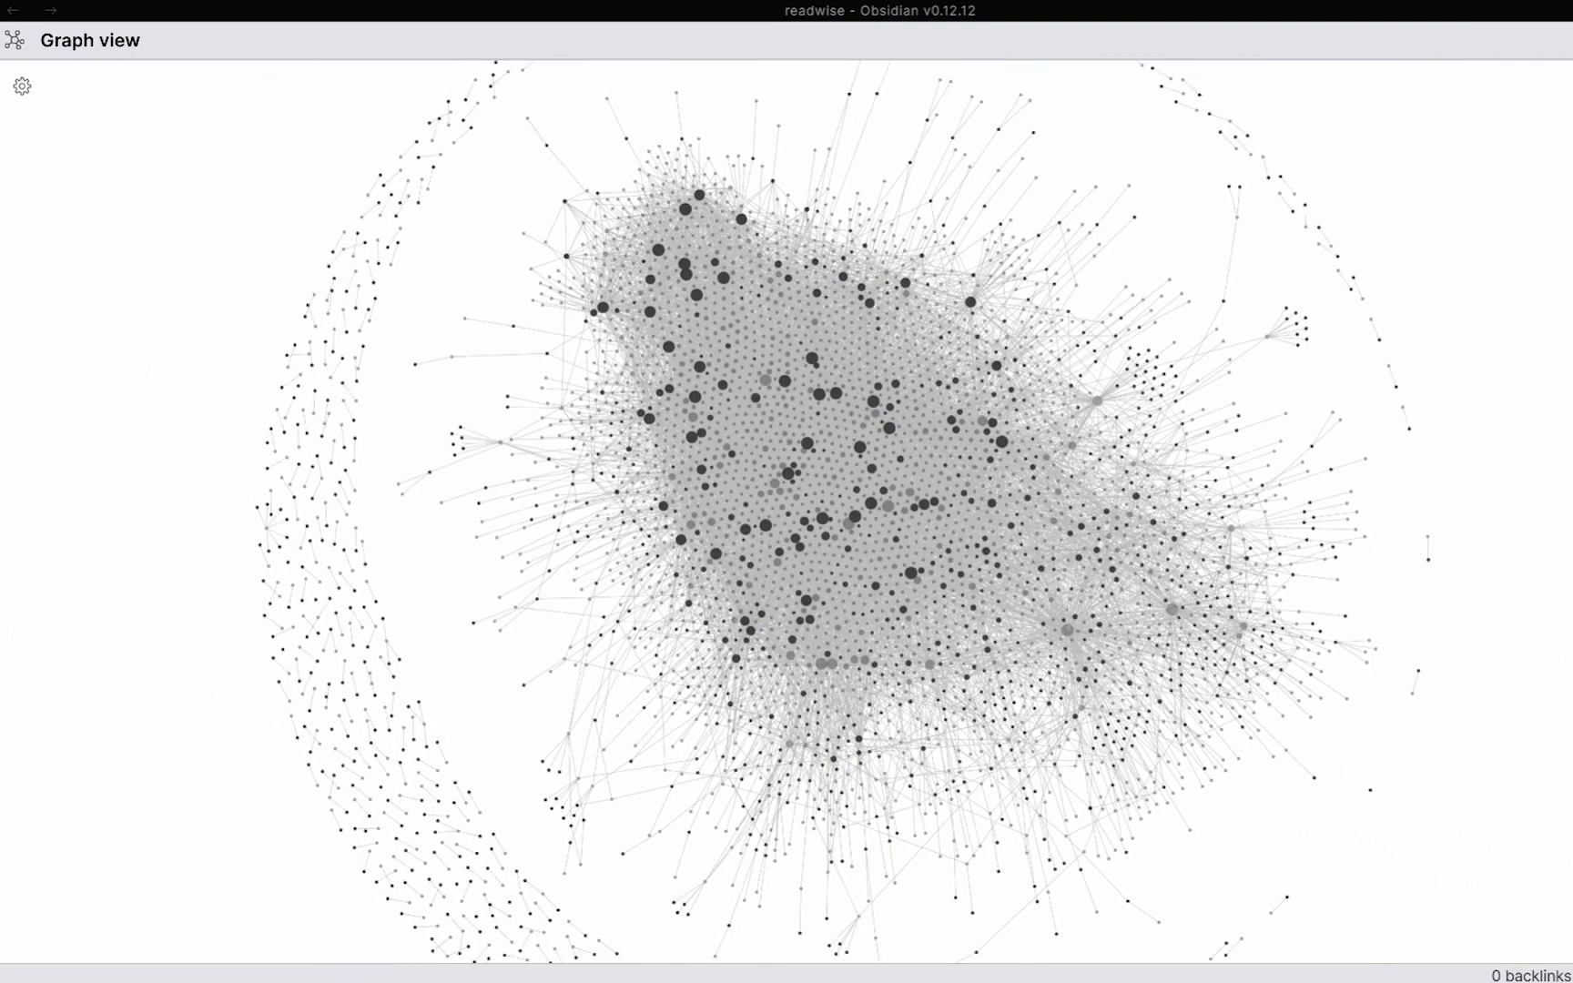
Zoom out and back in on the readwise vault's graph view
scroll(786, 510, up, 4)
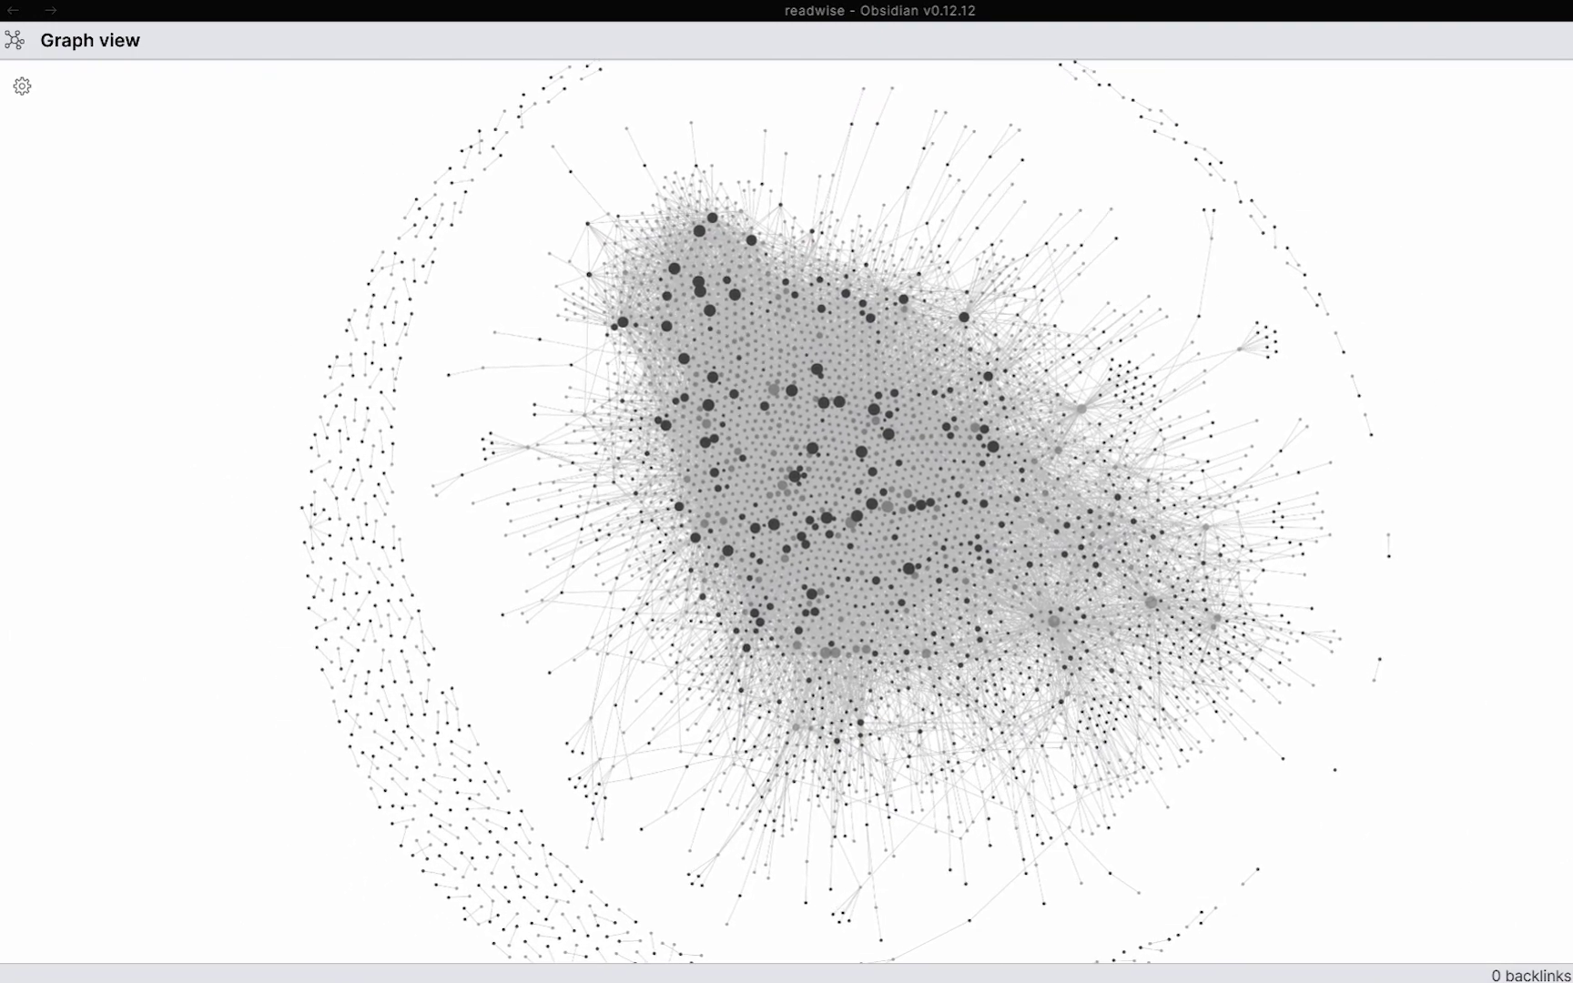
scroll(787, 510, up, 5)
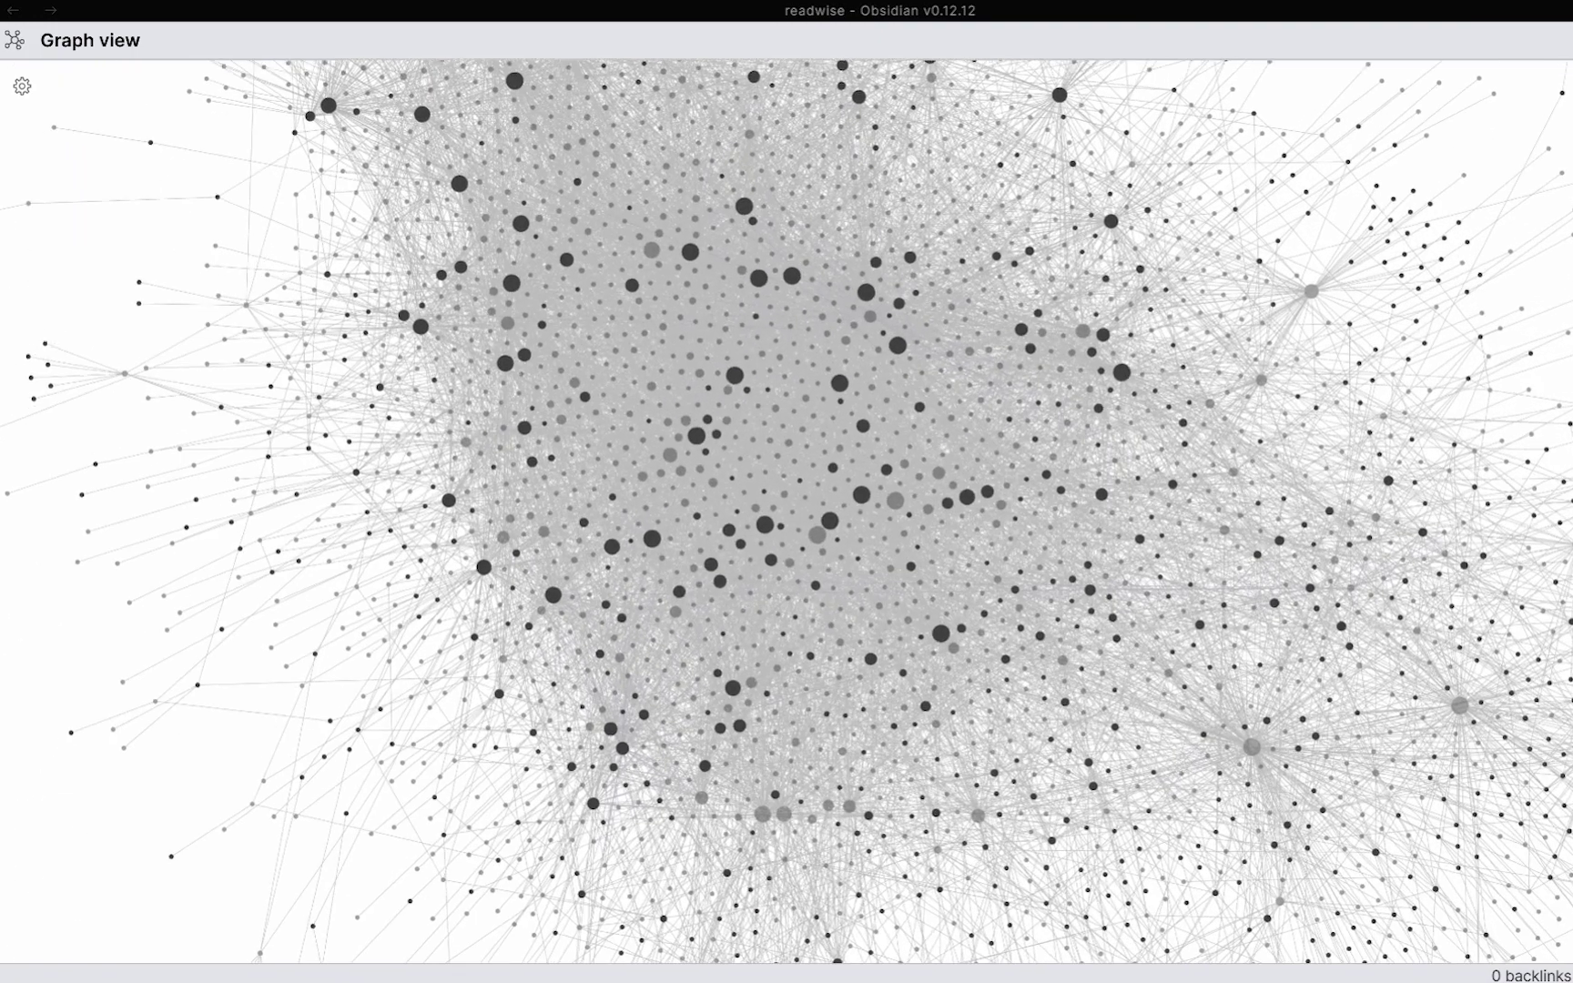
scroll(786, 509, up, 5)
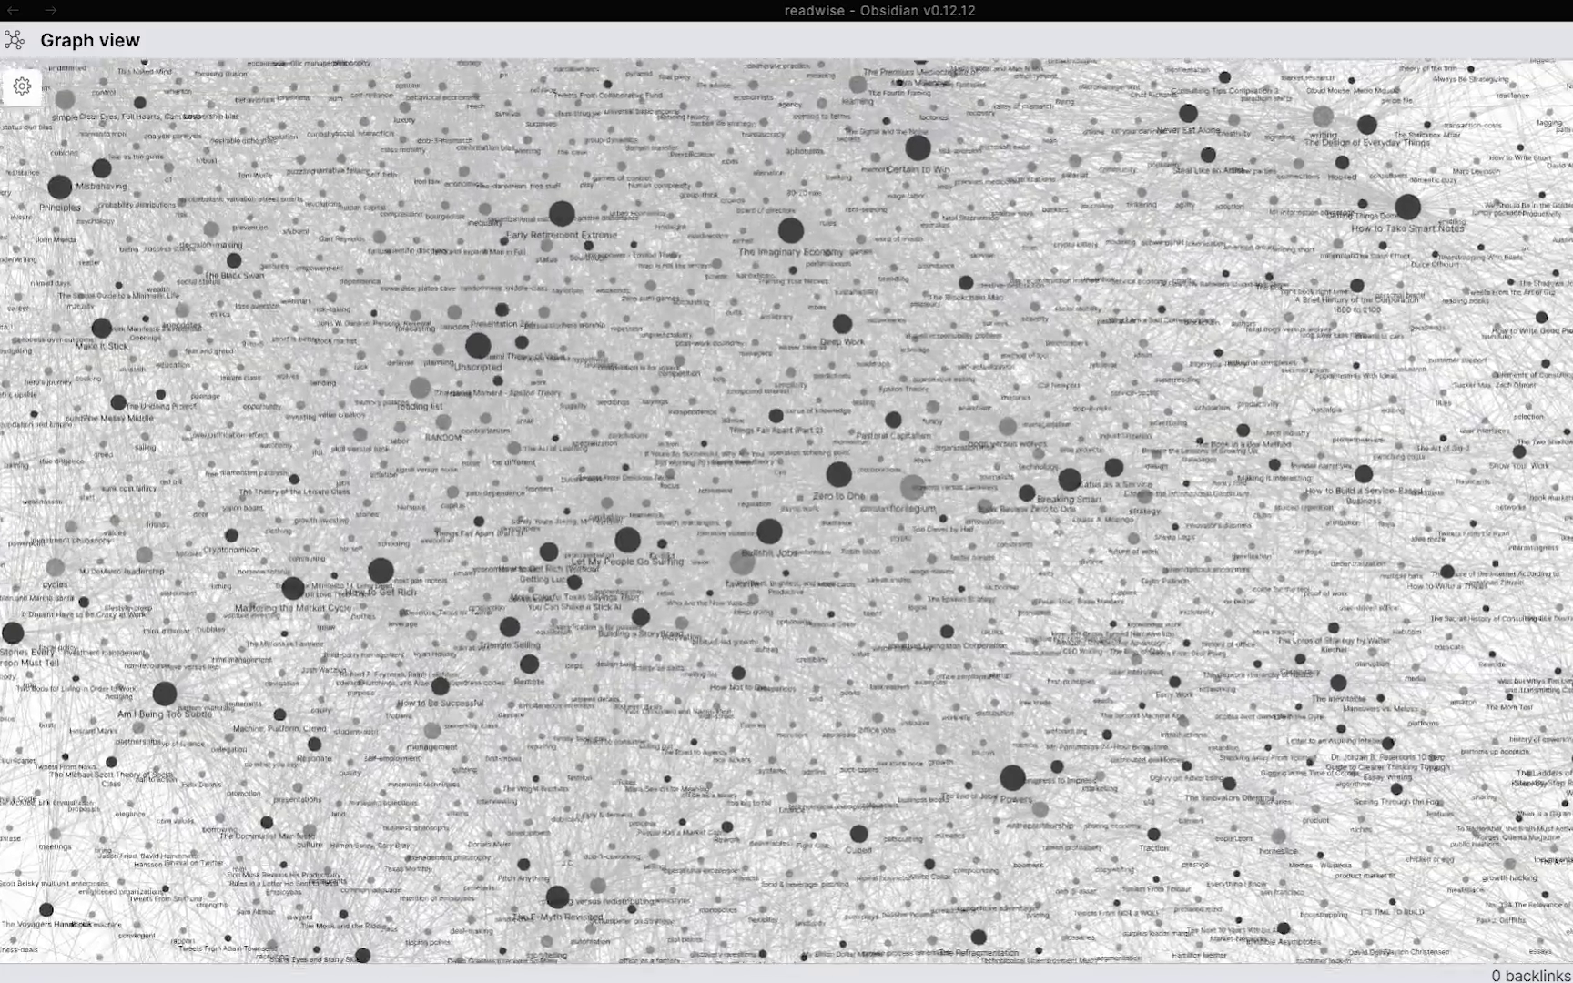
scroll(878, 510, up, 5)
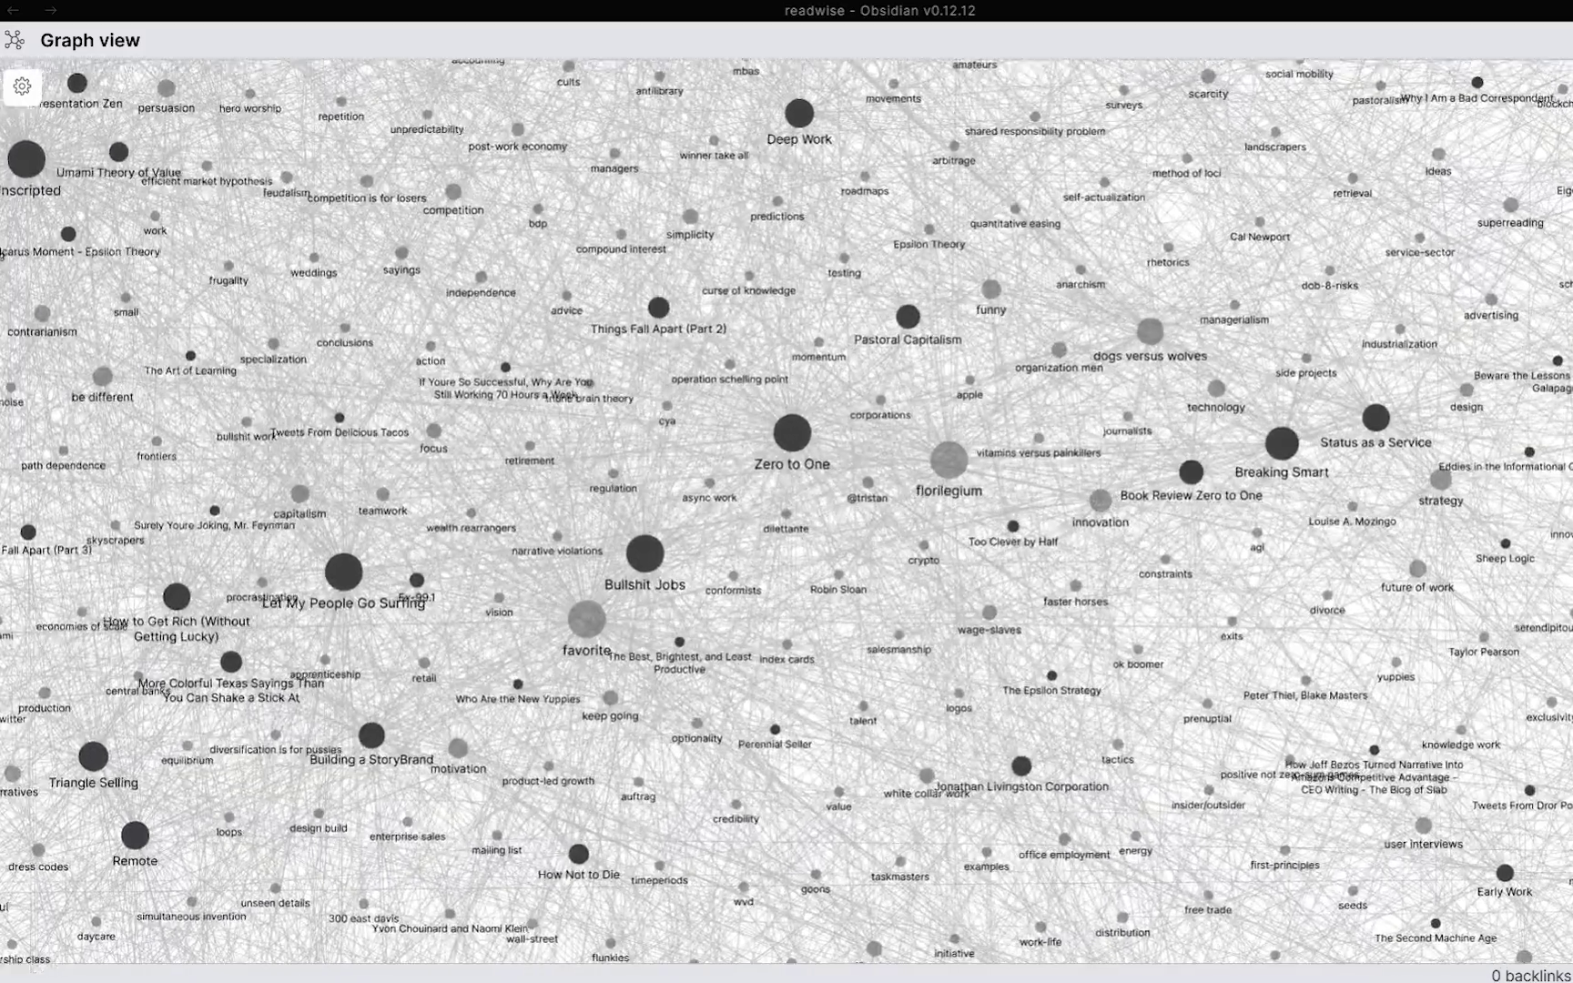
scroll(880, 508, up, 3)
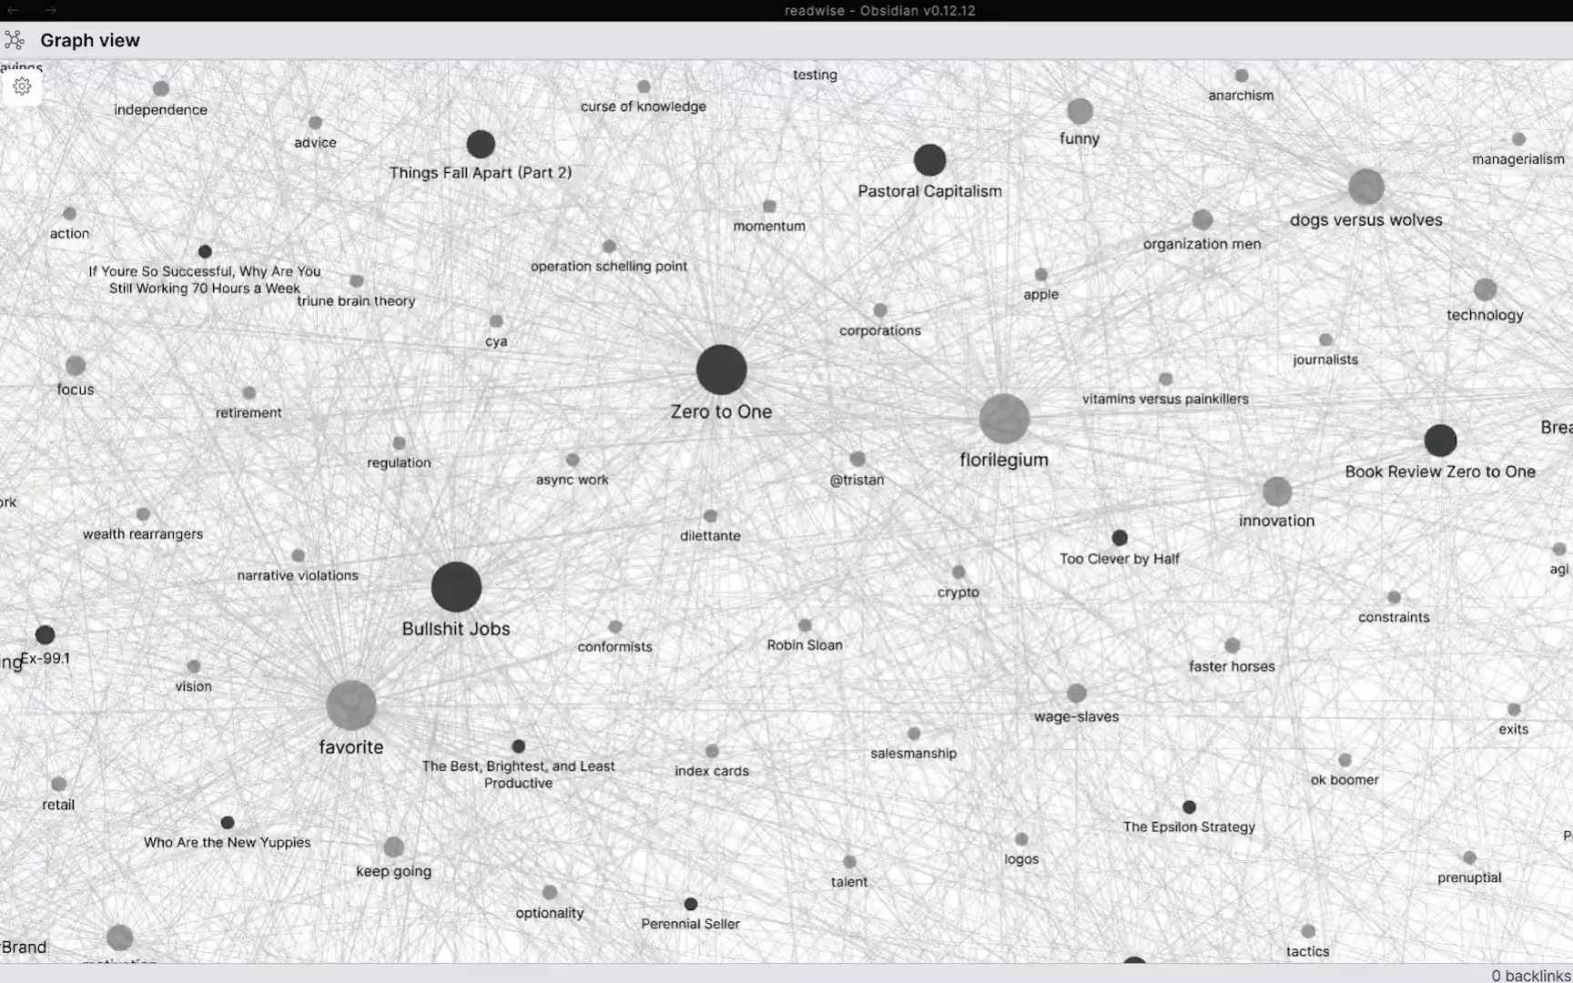